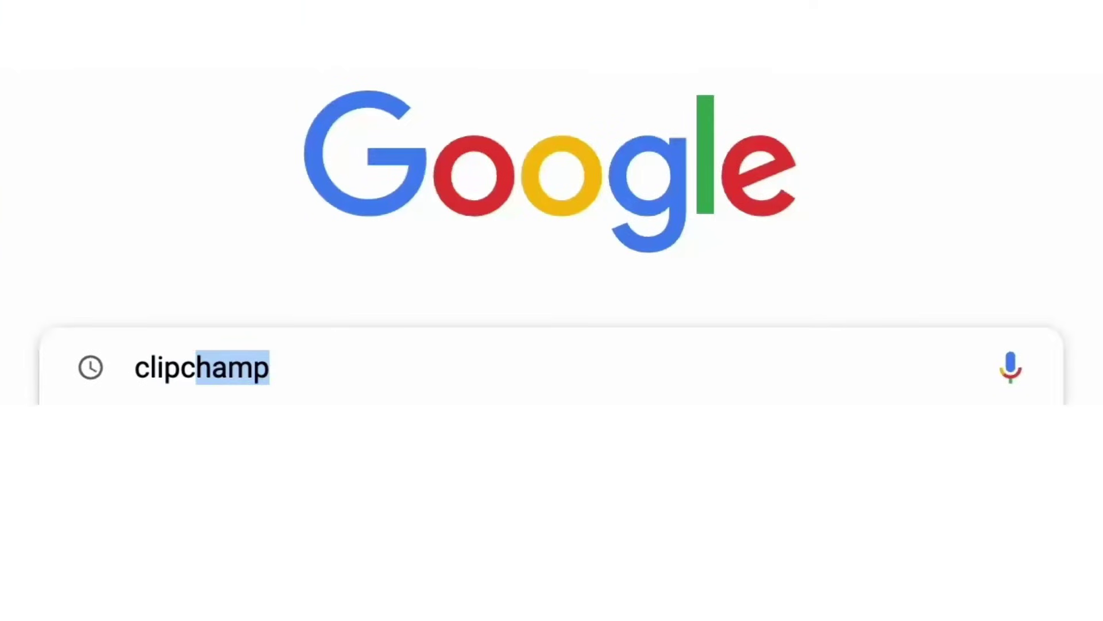
# Search Google for clipchamp, open clipchamp.com and sign in through Try for free
pyautogui.press('Return')
pyautogui.click(288, 190)
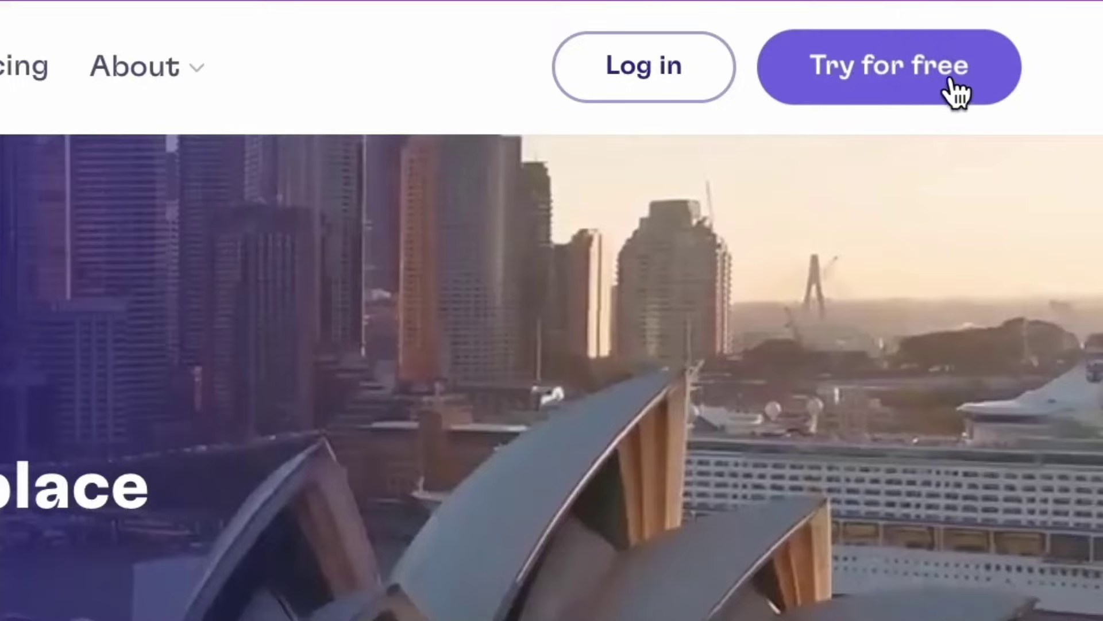
pyautogui.click(880, 72)
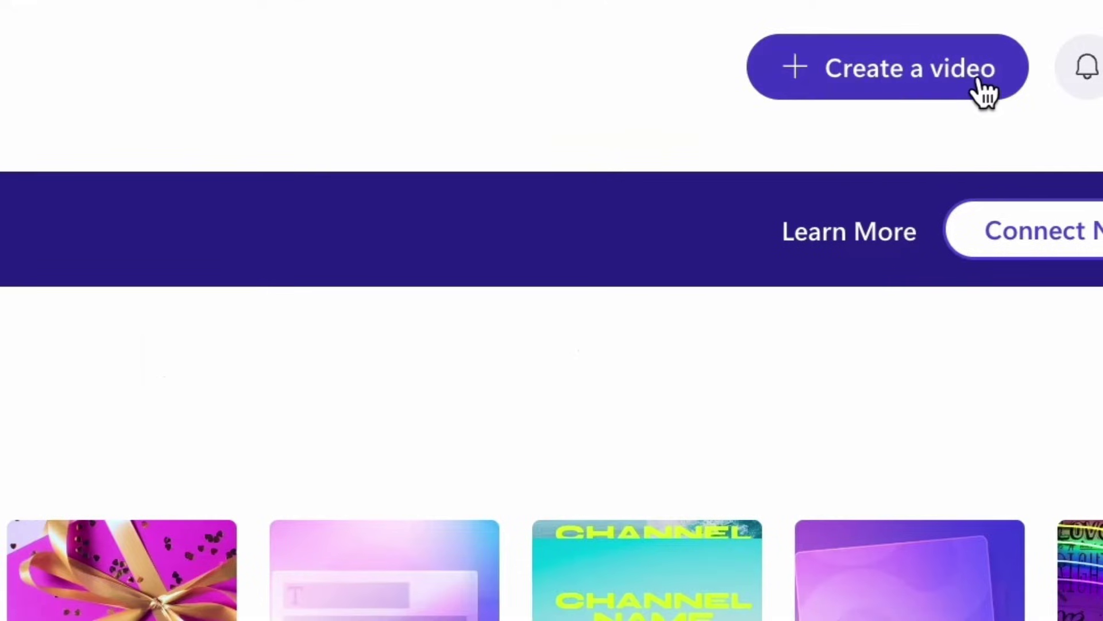
# Start a new video and add the cyan-pink-orange gradient stock background to the timeline
pyautogui.click(980, 83)
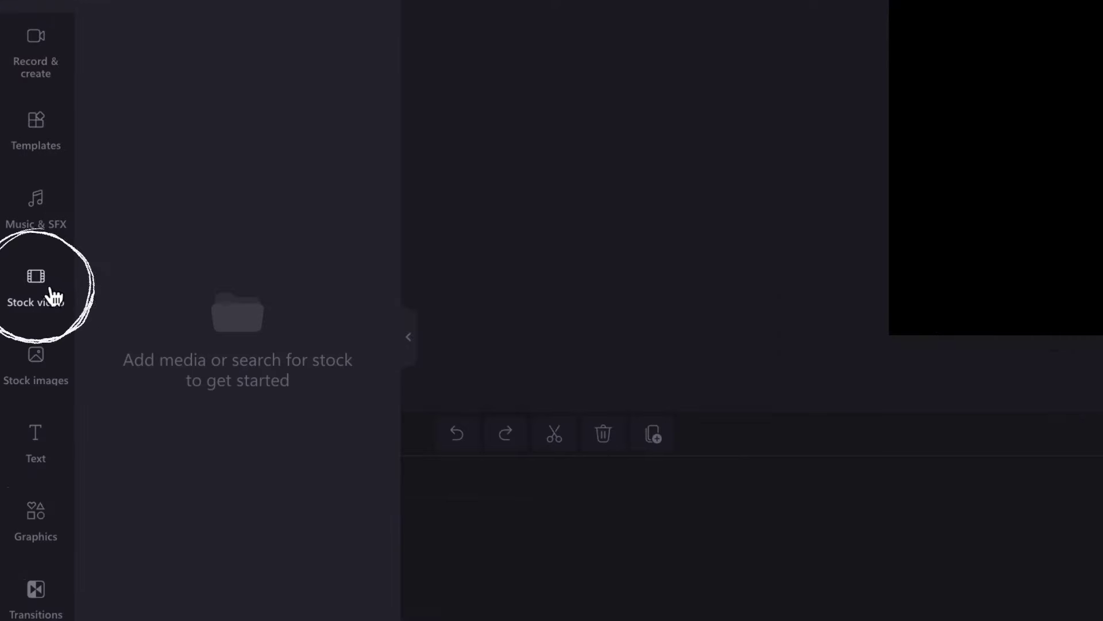
pyautogui.click(17, 283)
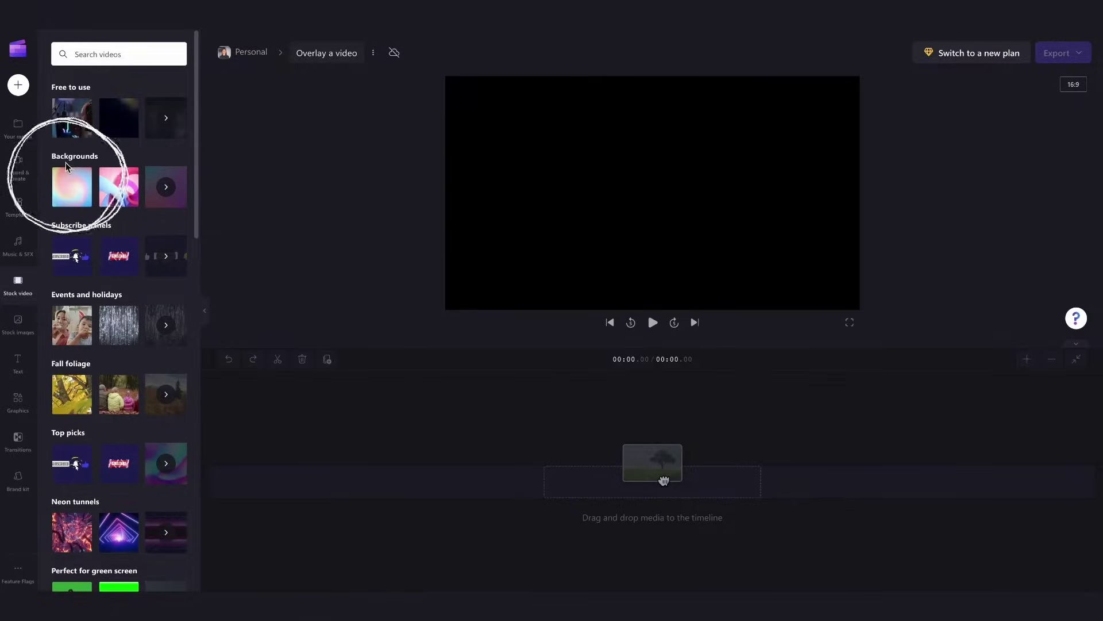
pyautogui.click(157, 191)
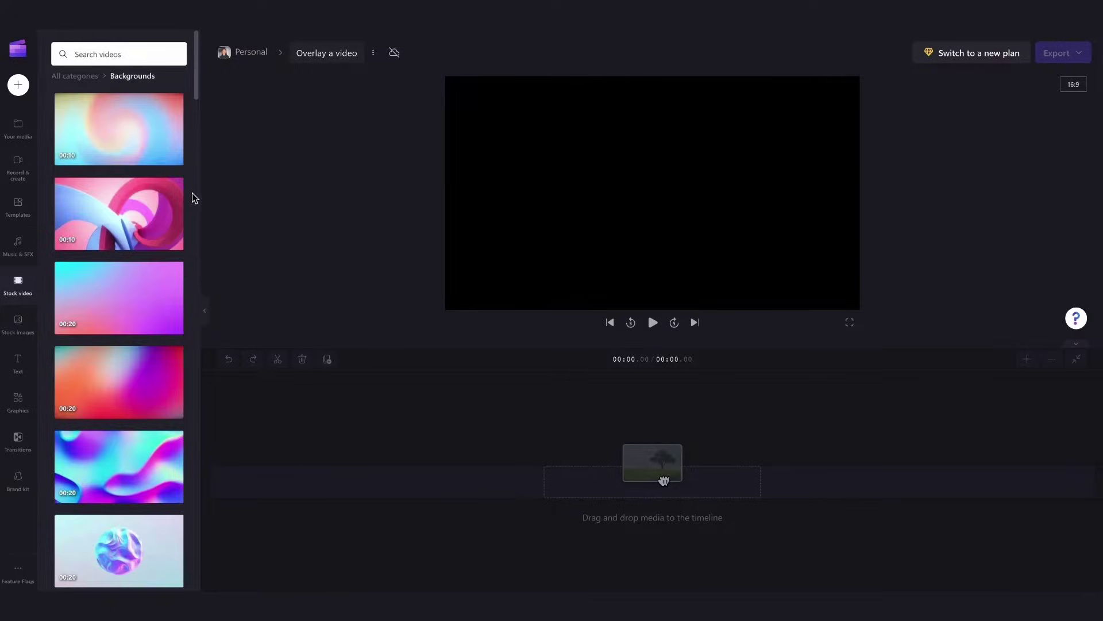
pyautogui.scroll(-5, 192, 198)
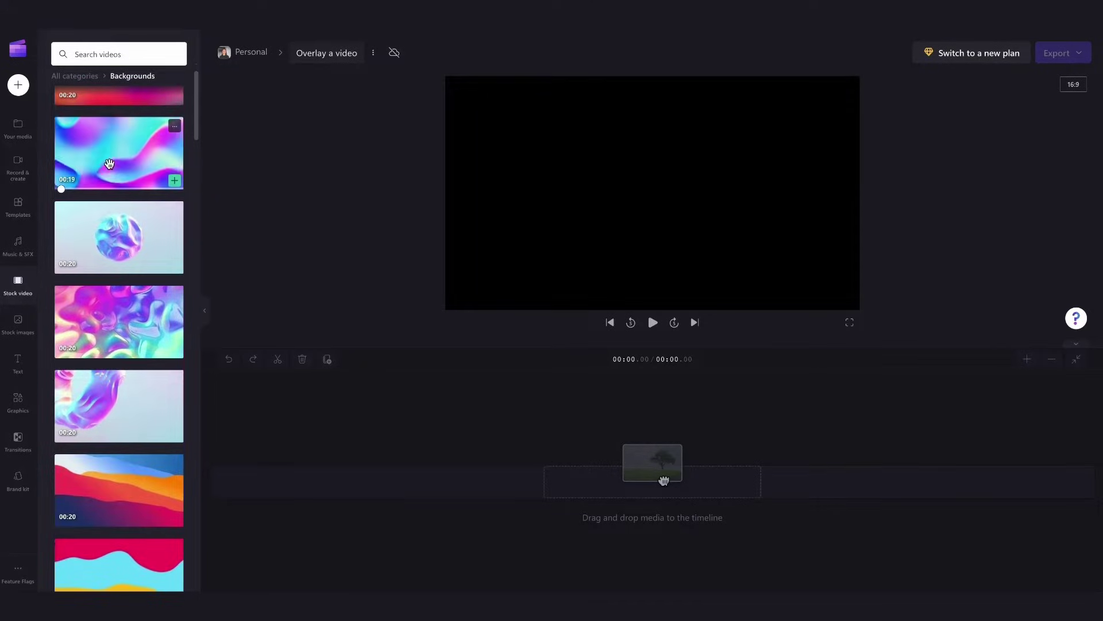
pyautogui.scroll(-15, 189, 234)
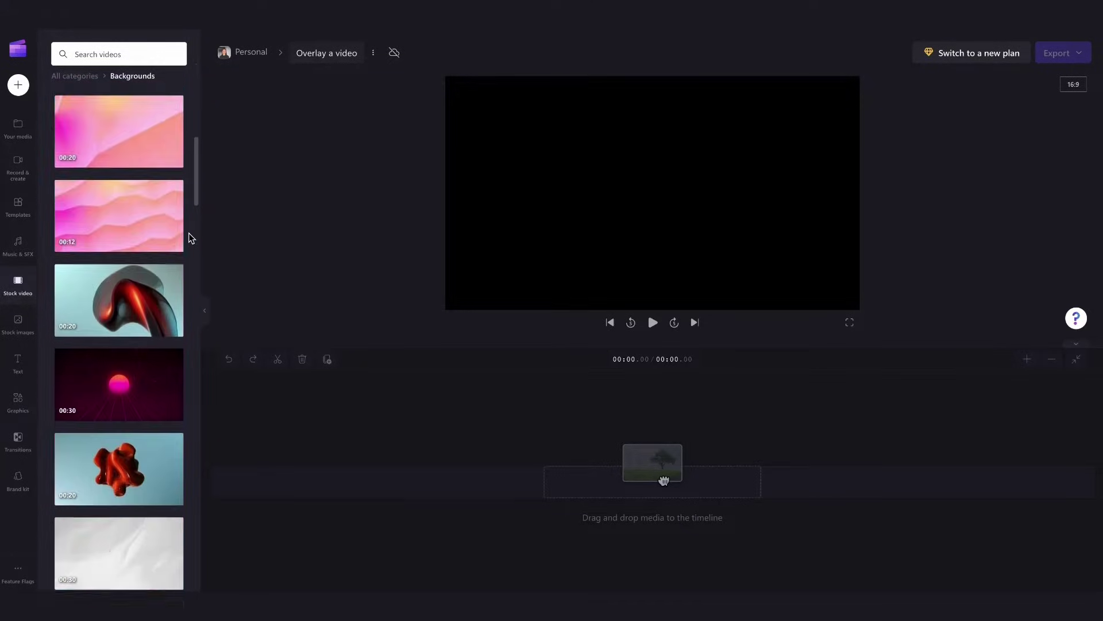
pyautogui.scroll(-3, 189, 232)
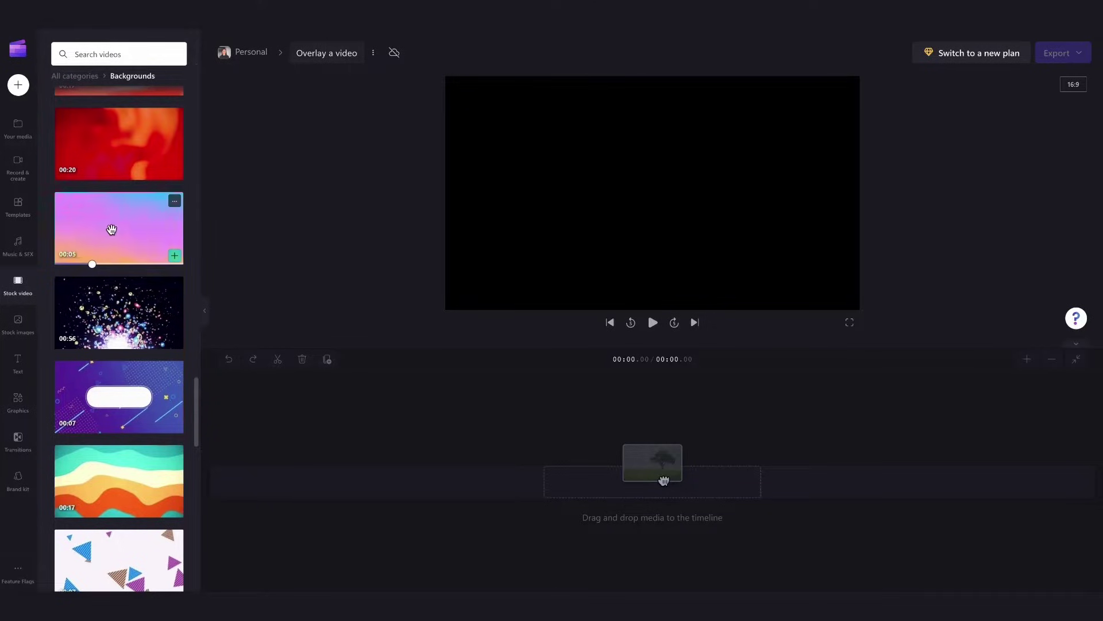
pyautogui.moveTo(108, 231); pyautogui.dragTo(268, 476)
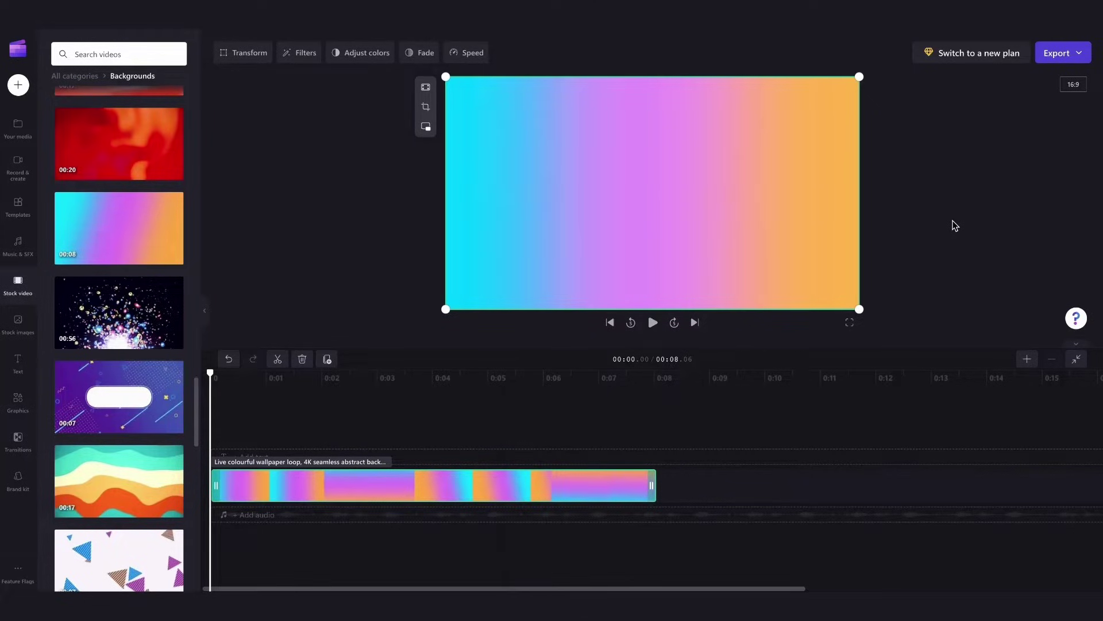
# Add the Events and holidays party-hat mother-and-child clip on a track above the gradient
pyautogui.click(81, 77)
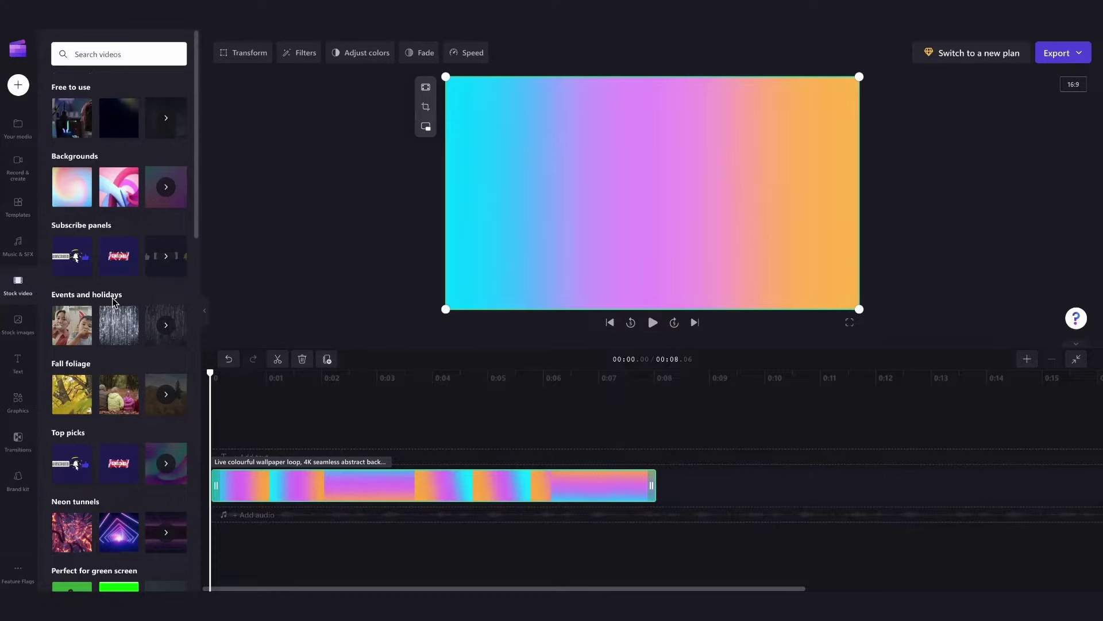
pyautogui.click(170, 334)
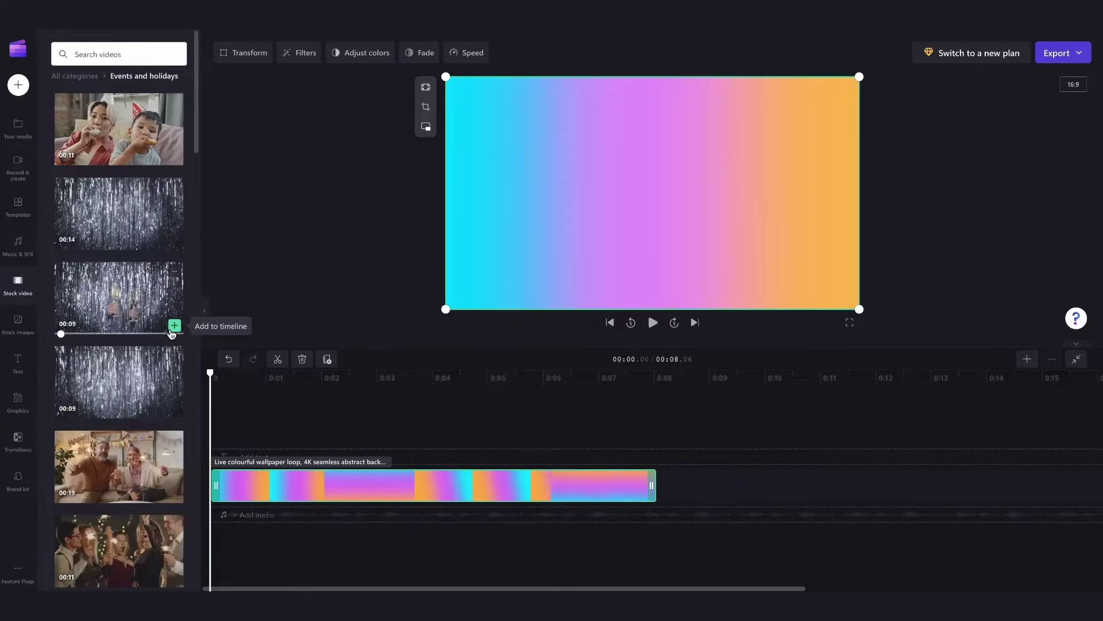
pyautogui.moveTo(115, 142)
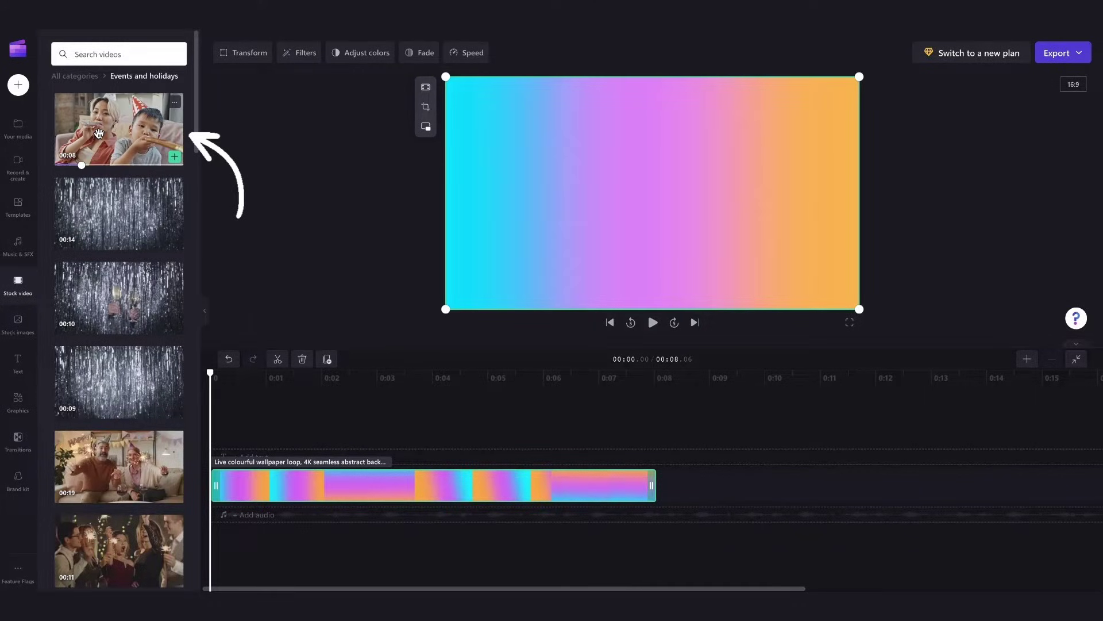
pyautogui.moveTo(98, 133); pyautogui.dragTo(219, 445)
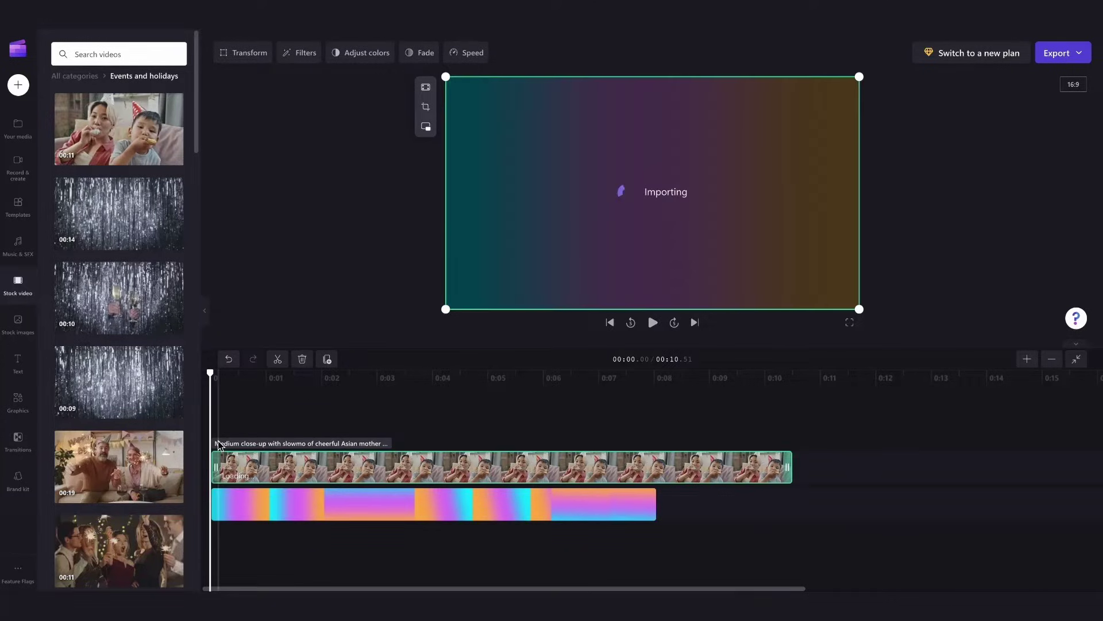
pyautogui.click(328, 430)
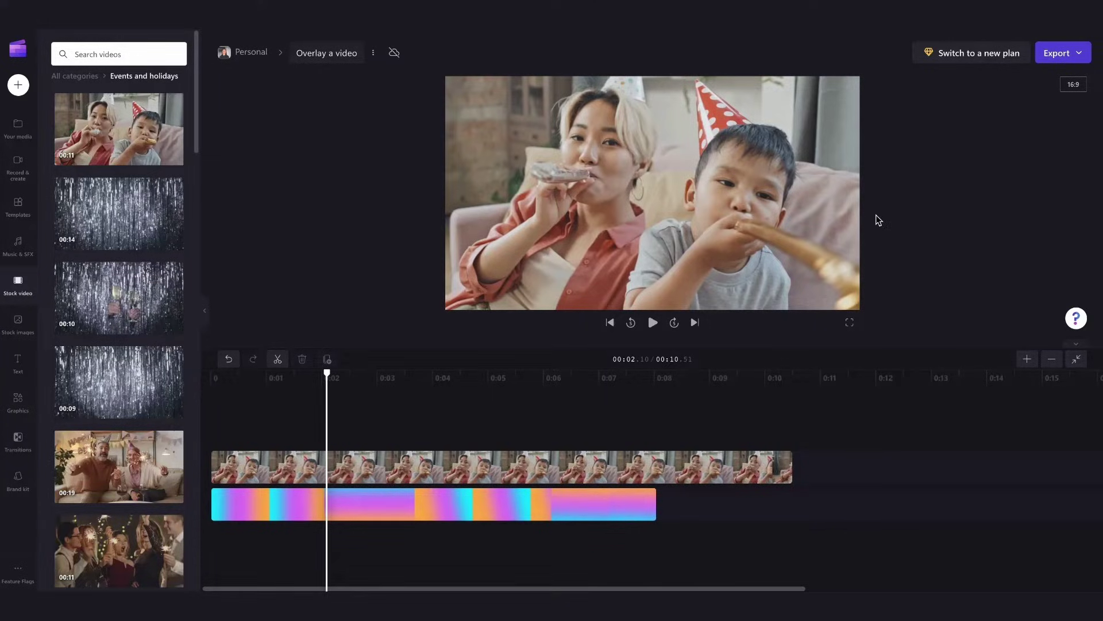
# Resize the party-hat clip smaller and centre it in the preview over the gradient
pyautogui.click(547, 476)
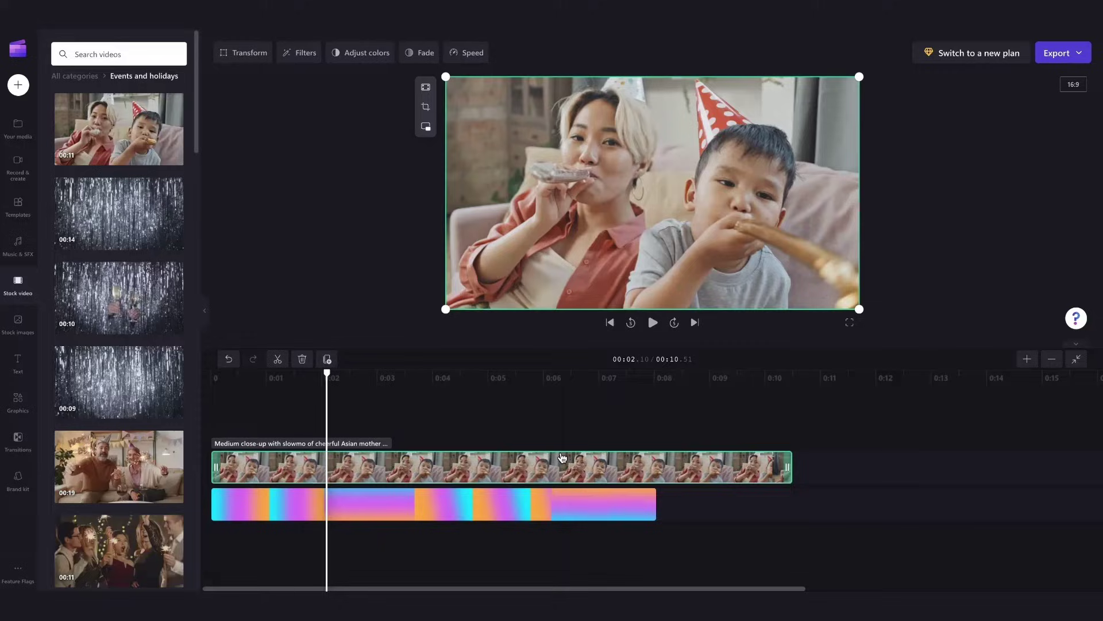
pyautogui.moveTo(857, 77); pyautogui.dragTo(640, 202)
pyautogui.moveTo(564, 248); pyautogui.dragTo(562, 137)
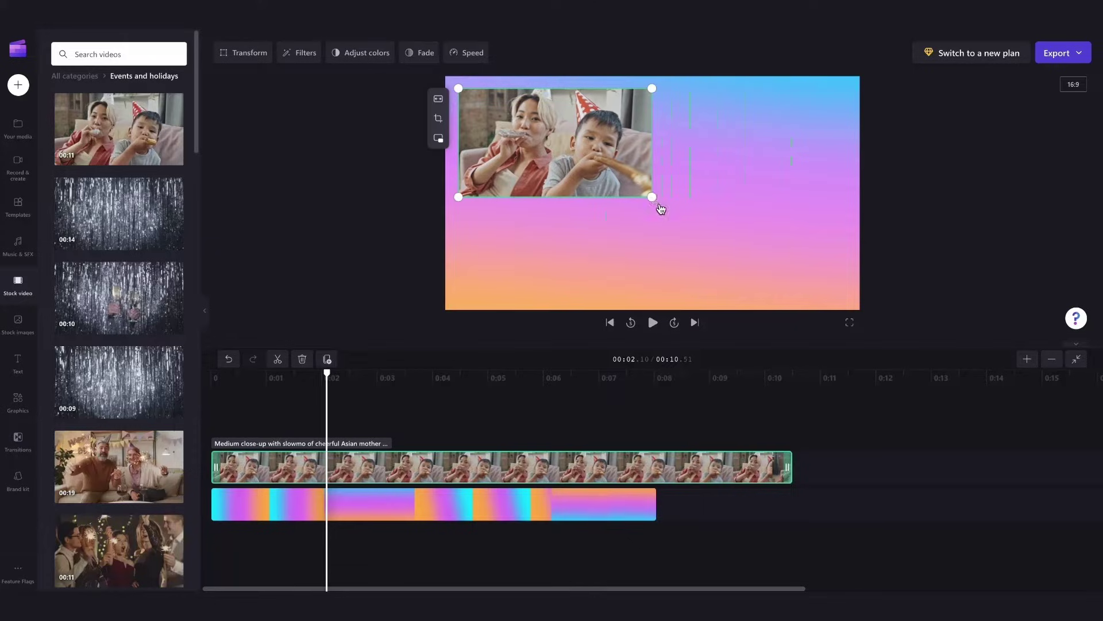
pyautogui.moveTo(654, 198); pyautogui.dragTo(682, 214)
pyautogui.moveTo(591, 161); pyautogui.dragTo(675, 203)
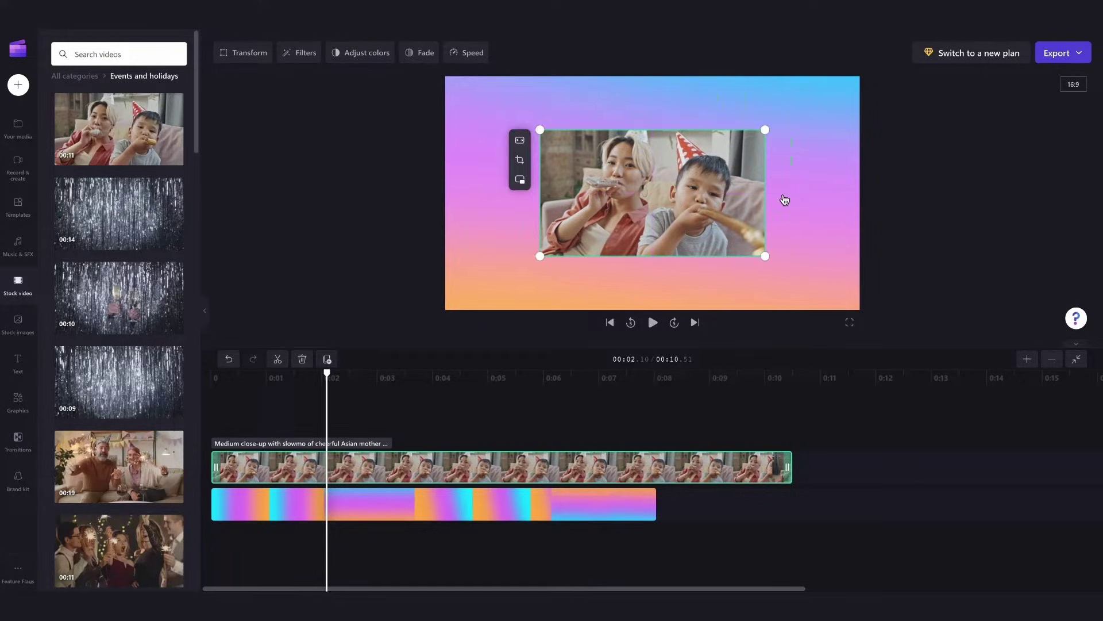
# Trim the party clip's end to the background's end for an 8.06-second video, then play it
pyautogui.click(808, 196)
pyautogui.click(612, 325)
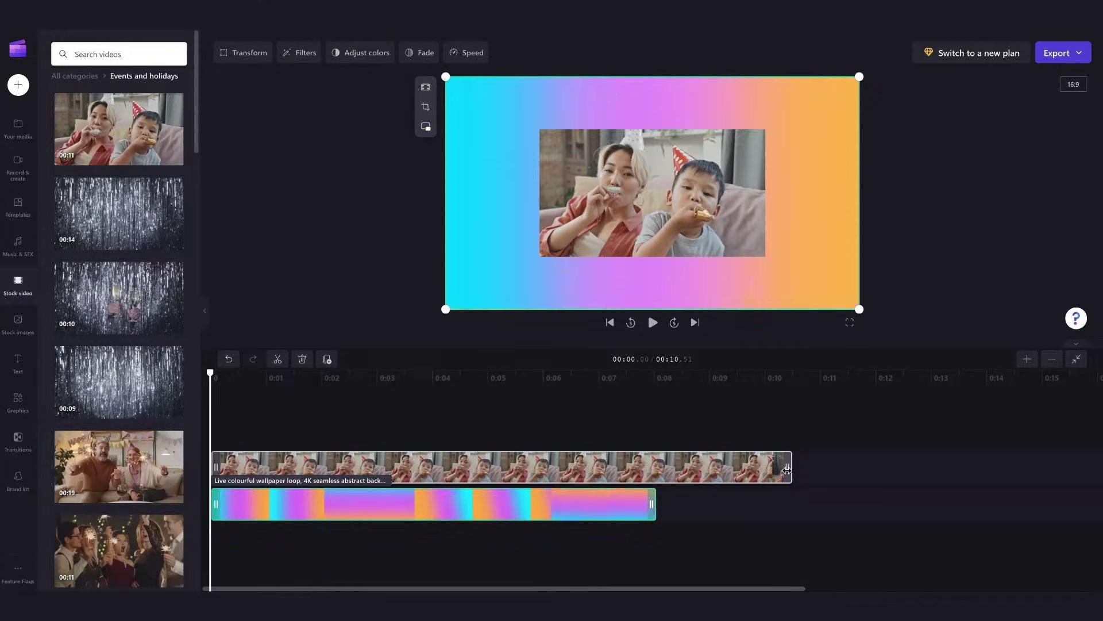
pyautogui.moveTo(787, 470); pyautogui.dragTo(656, 470)
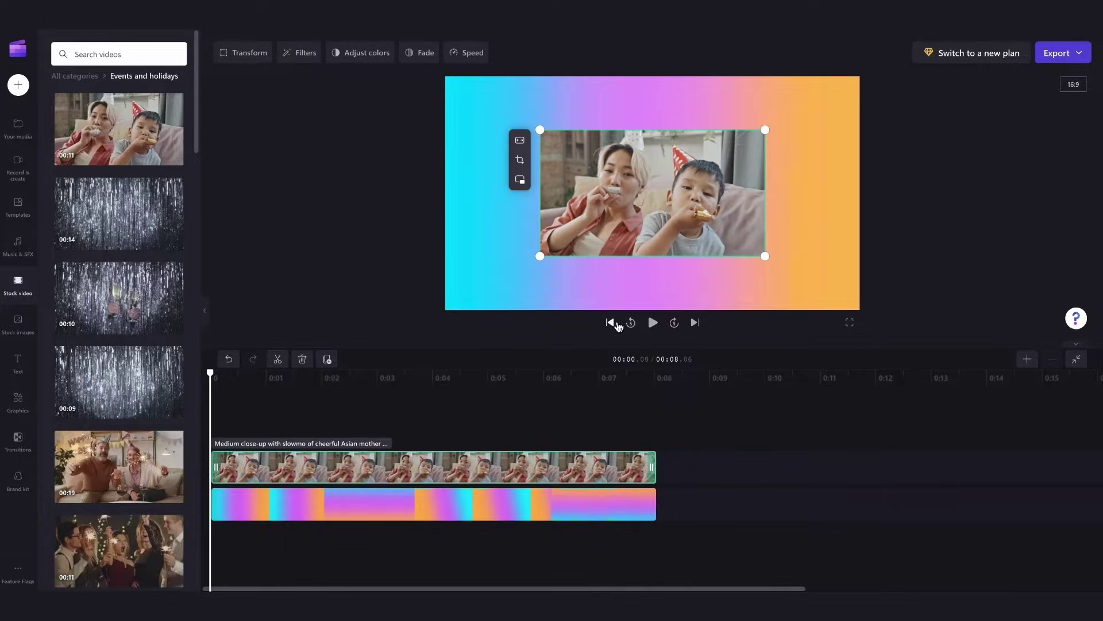
pyautogui.click(654, 323)
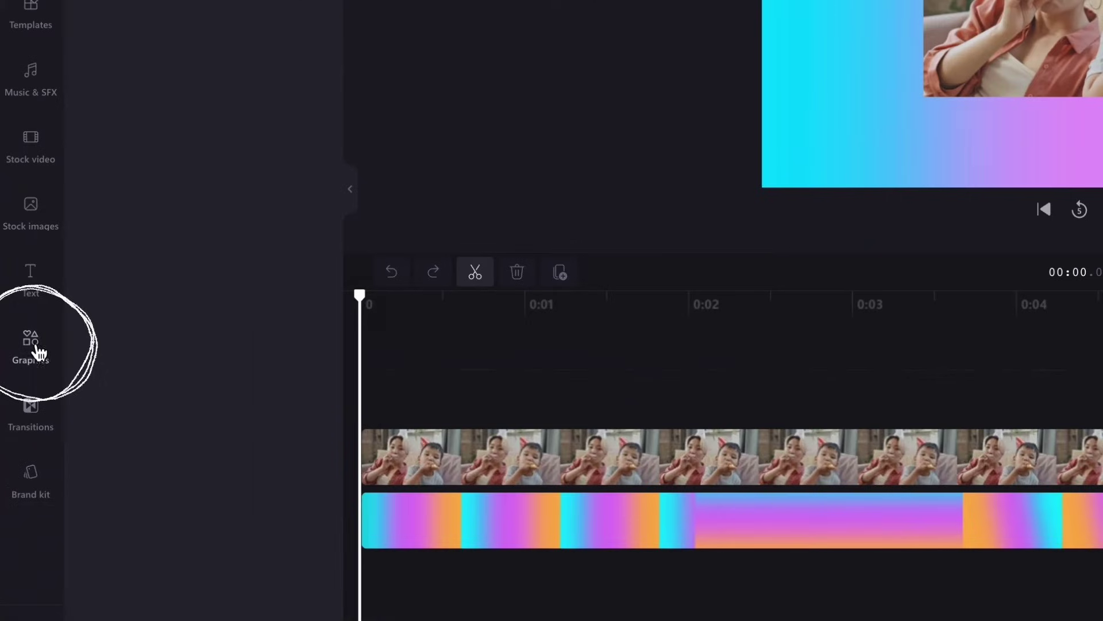
# In Graphics > Stickers, search GIPHY for 'shapes', then 'border', then 'polaroid'
pyautogui.click(17, 402)
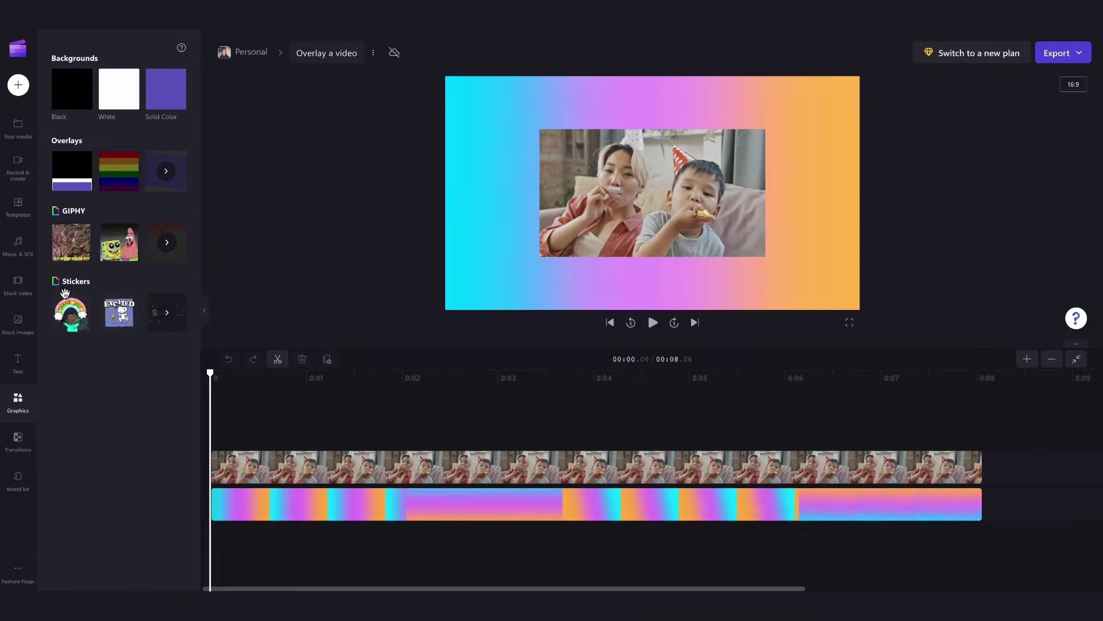
pyautogui.click(154, 306)
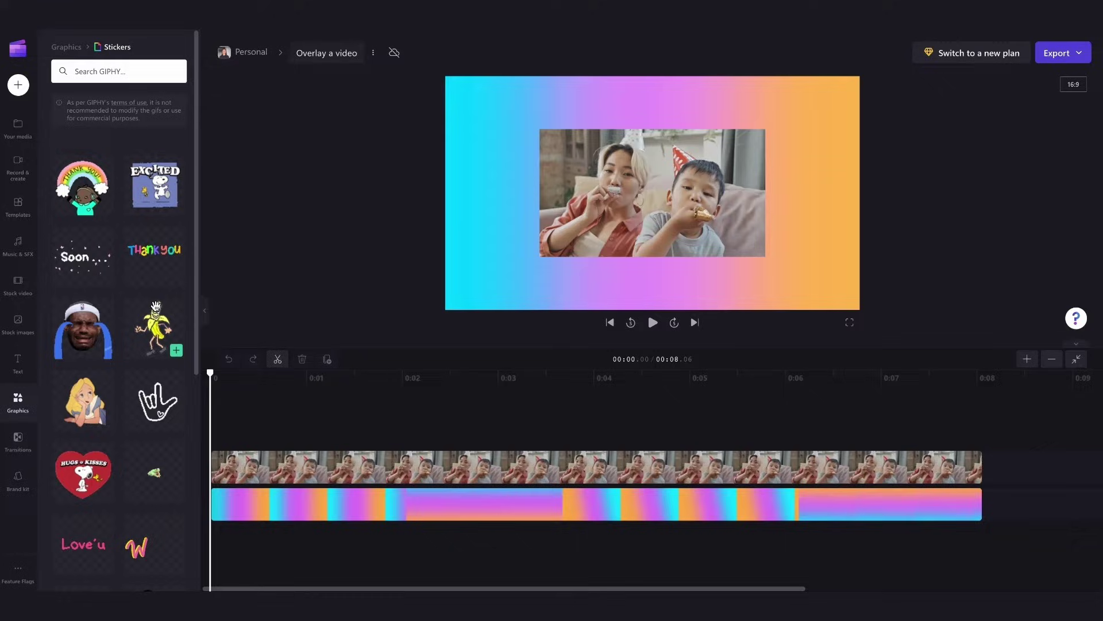
pyautogui.click(122, 70)
pyautogui.write('shapes')
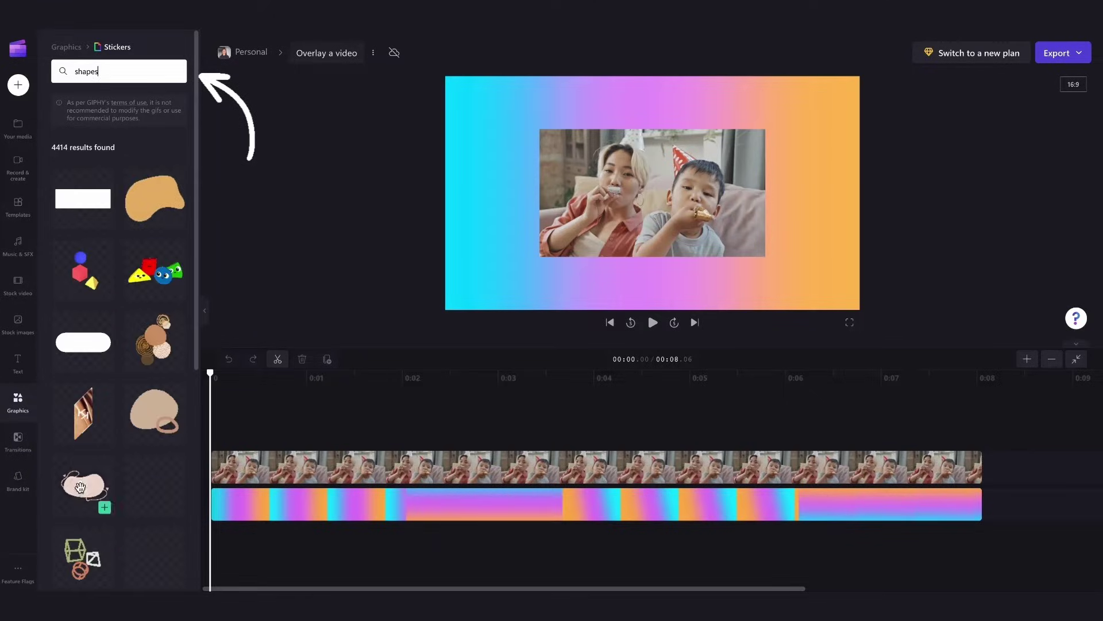
pyautogui.press('BackSpace')
pyautogui.press('BackSpace')
pyautogui.press('BackSpace')
pyautogui.press('BackSpace')
pyautogui.press('BackSpace')
pyautogui.press('BackSpace')
pyautogui.write('border')
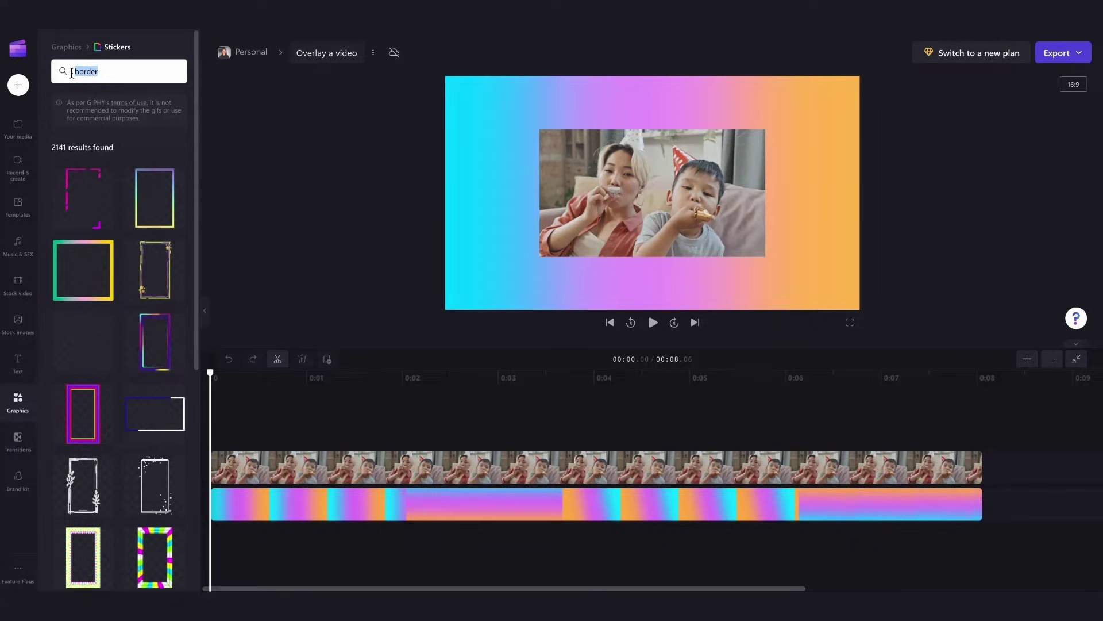
pyautogui.write('polaroid')
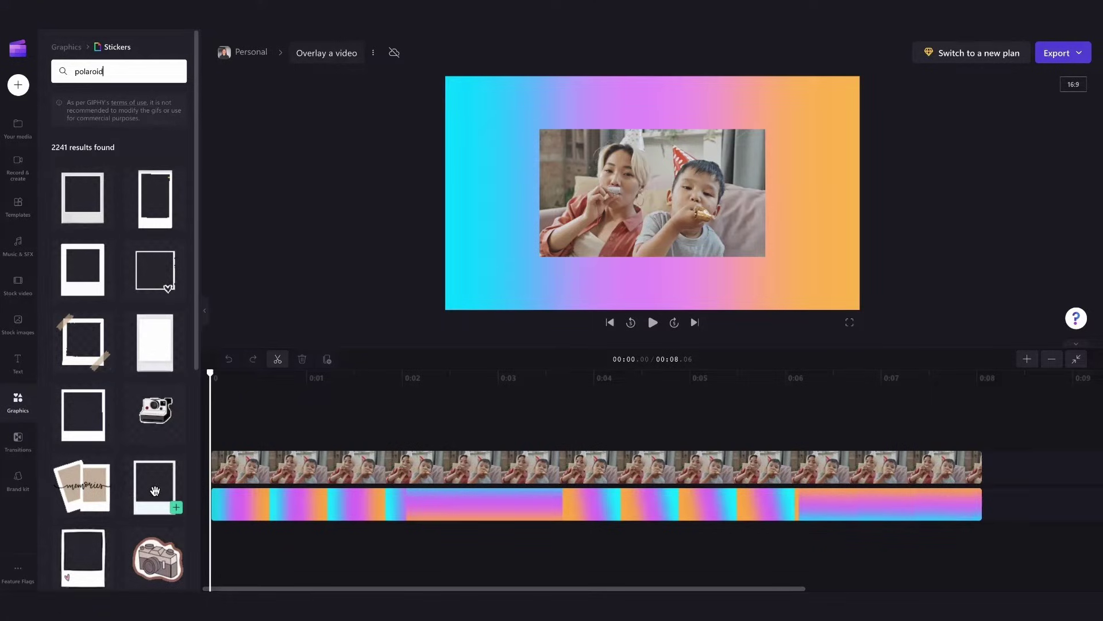
# Add the white polaroid frame sticker for the full 8 seconds, fitted around the party clip
pyautogui.moveTo(155, 490); pyautogui.dragTo(231, 425)
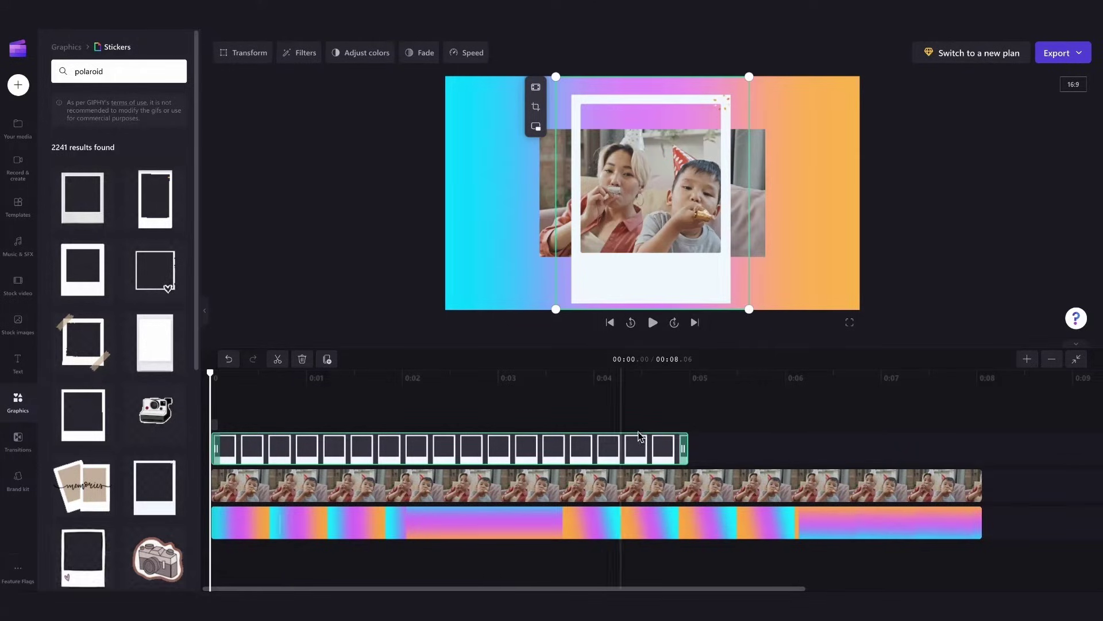
pyautogui.moveTo(681, 446); pyautogui.dragTo(977, 447)
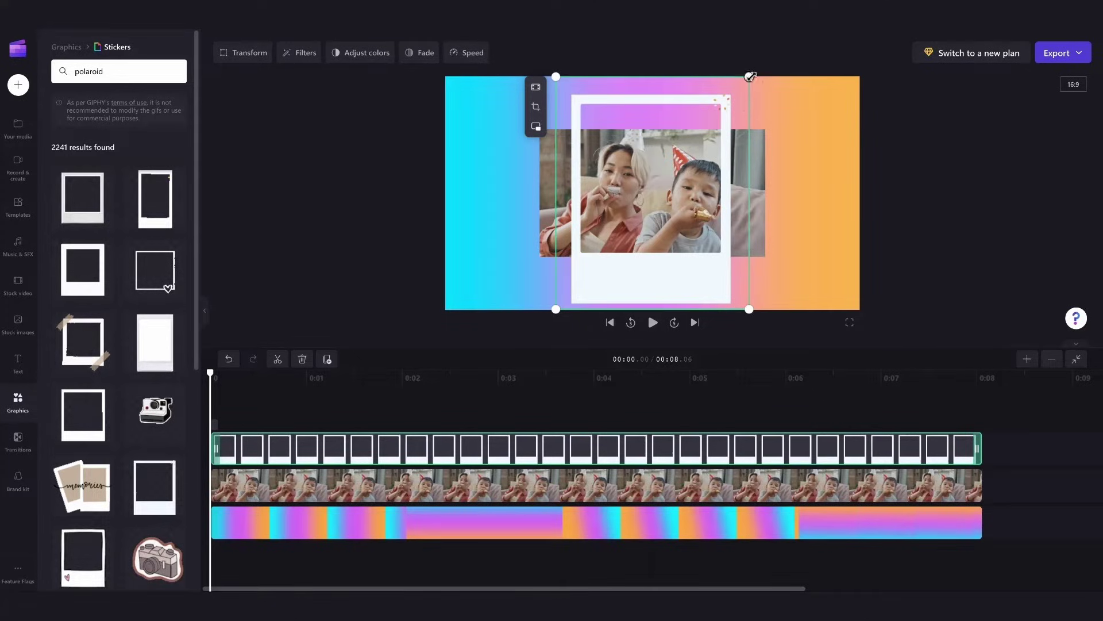
pyautogui.moveTo(749, 76); pyautogui.dragTo(727, 92)
pyautogui.moveTo(643, 162); pyautogui.dragTo(645, 187)
pyautogui.click(646, 489)
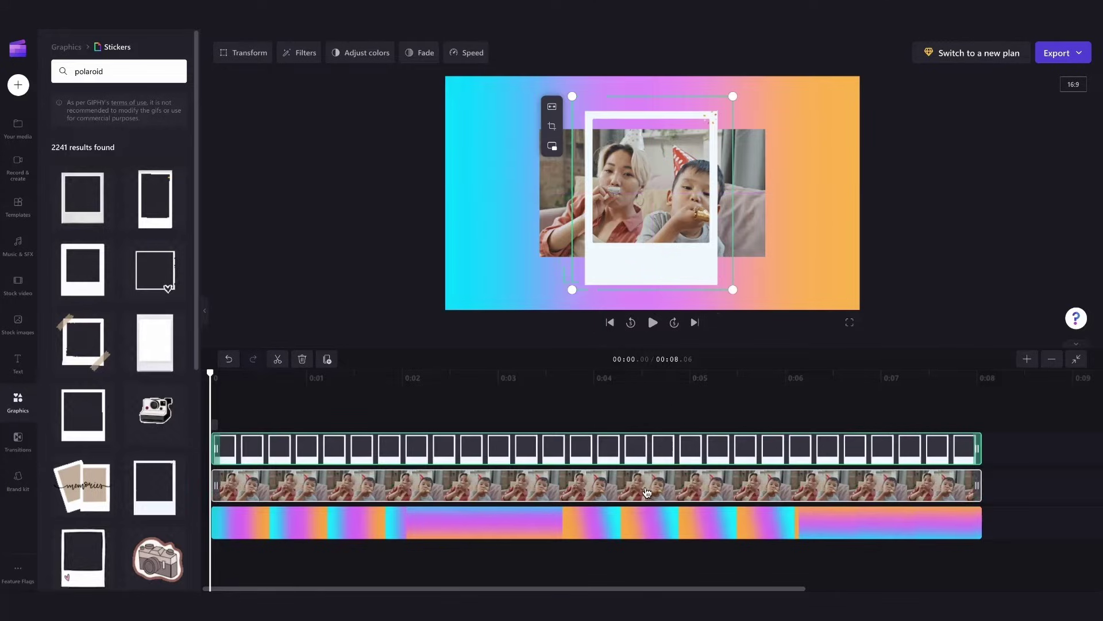
pyautogui.moveTo(568, 227); pyautogui.dragTo(567, 215)
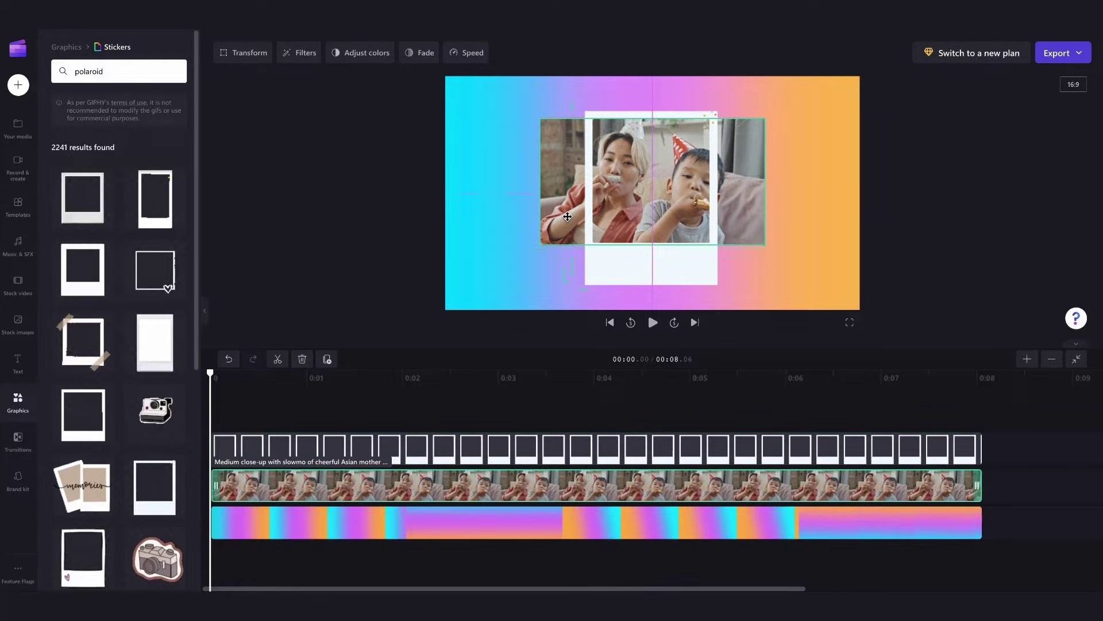
# Crop the party clip's left and right sides to fit the polaroid's photo window
pyautogui.click(520, 148)
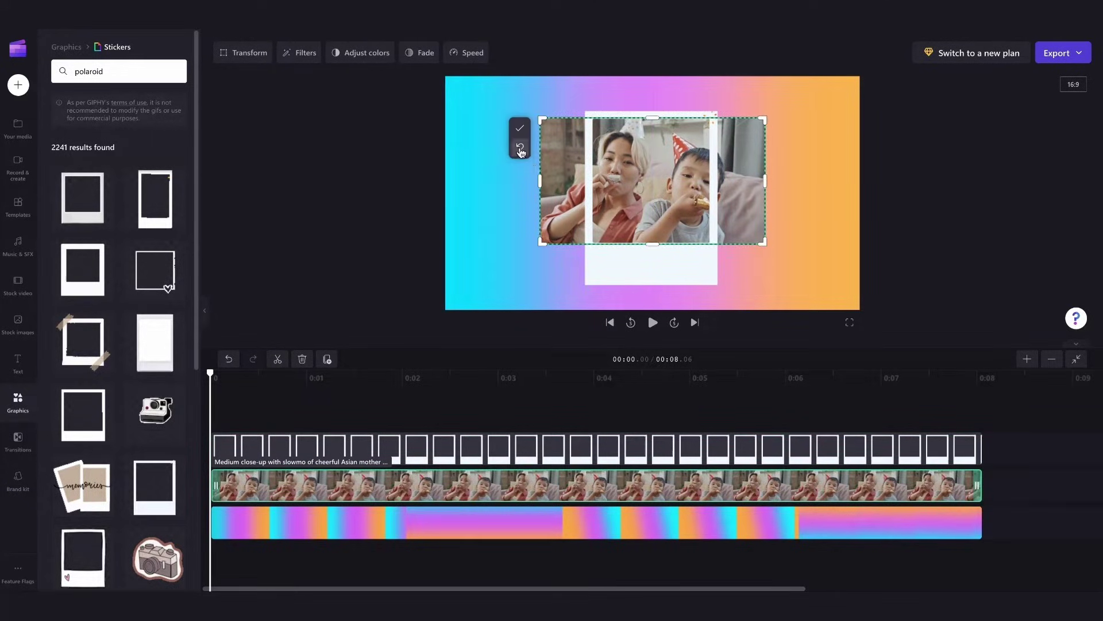
pyautogui.moveTo(541, 179); pyautogui.dragTo(588, 179)
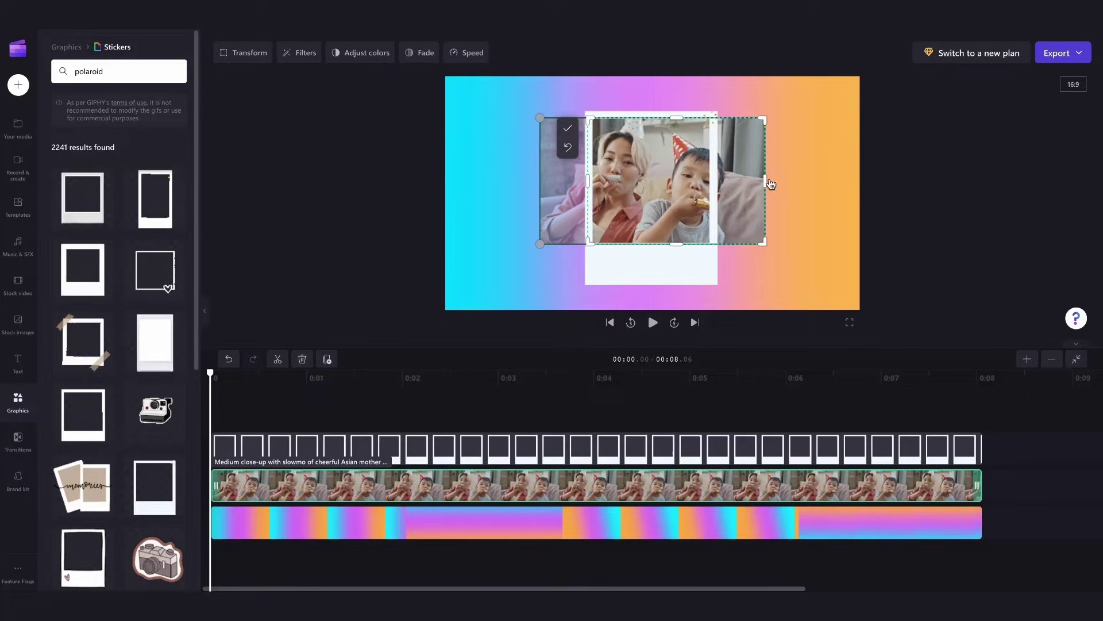
pyautogui.moveTo(765, 181); pyautogui.dragTo(712, 180)
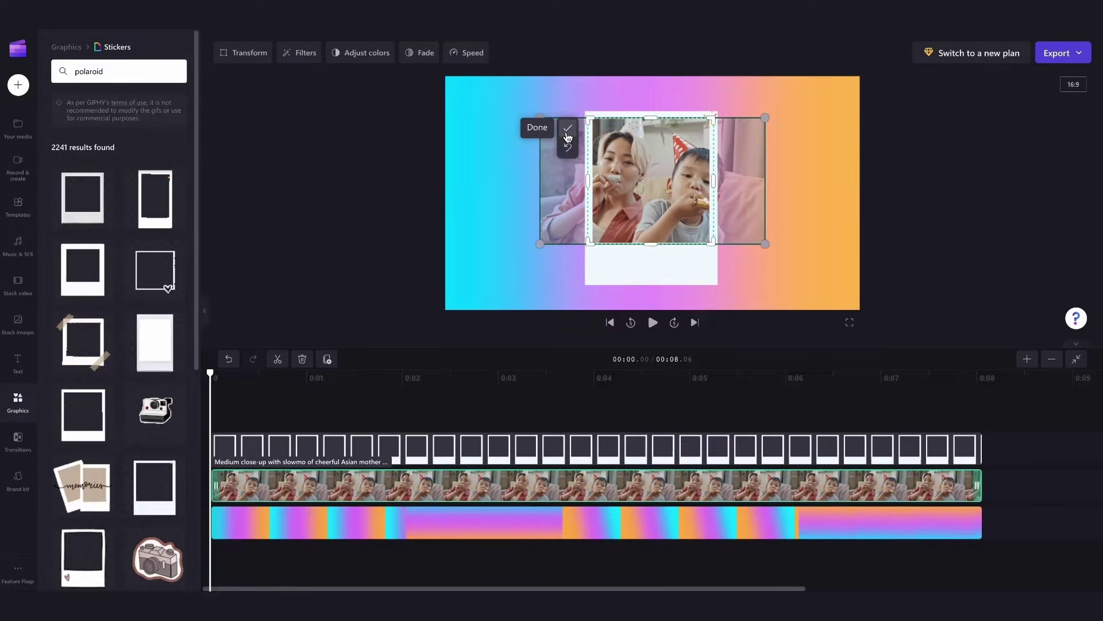
pyautogui.click(566, 135)
pyautogui.click(950, 167)
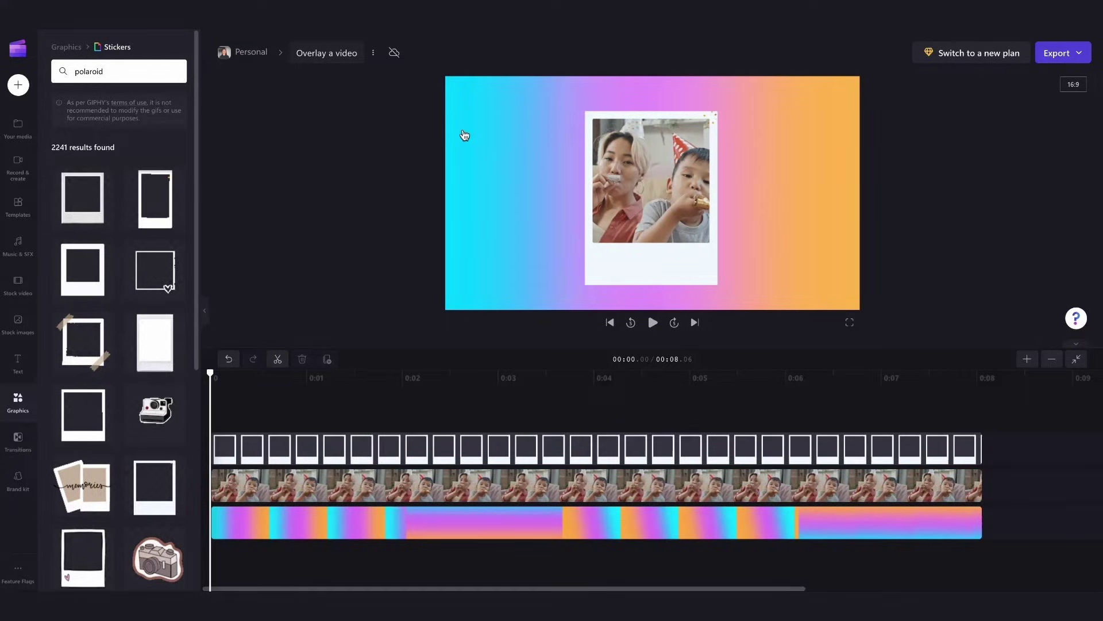
# Add a full-length 'happy birthday' sticker, shrunk and placed at the polaroid's lower right
pyautogui.write('happy birthday')
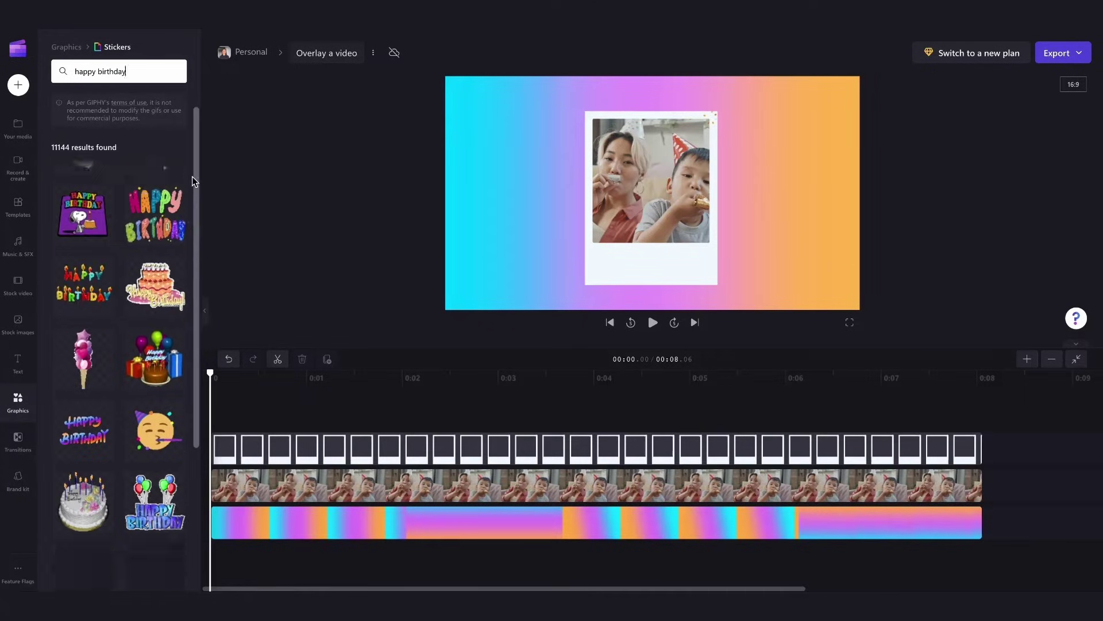
pyautogui.scroll(-3, 192, 177)
pyautogui.moveTo(86, 273)
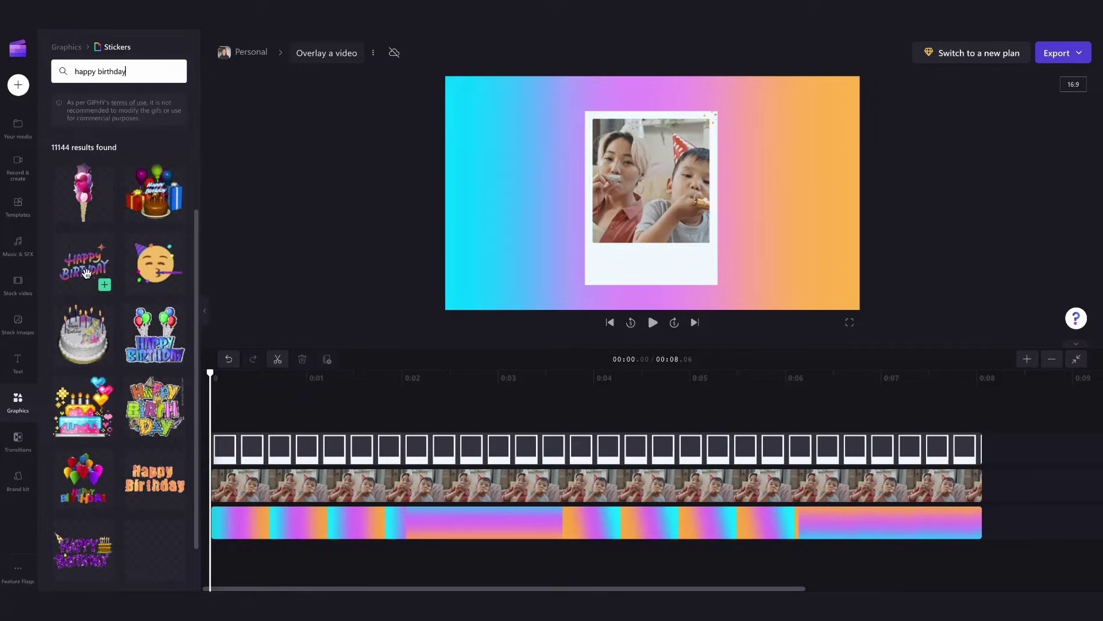
pyautogui.moveTo(87, 273); pyautogui.dragTo(248, 421)
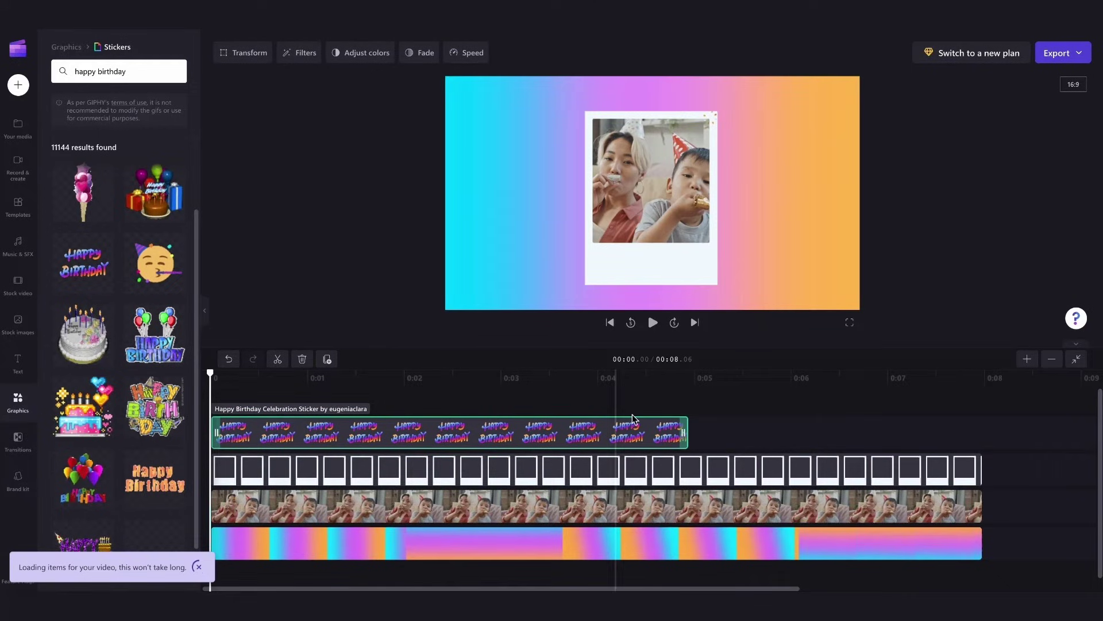
pyautogui.moveTo(684, 433); pyautogui.dragTo(973, 437)
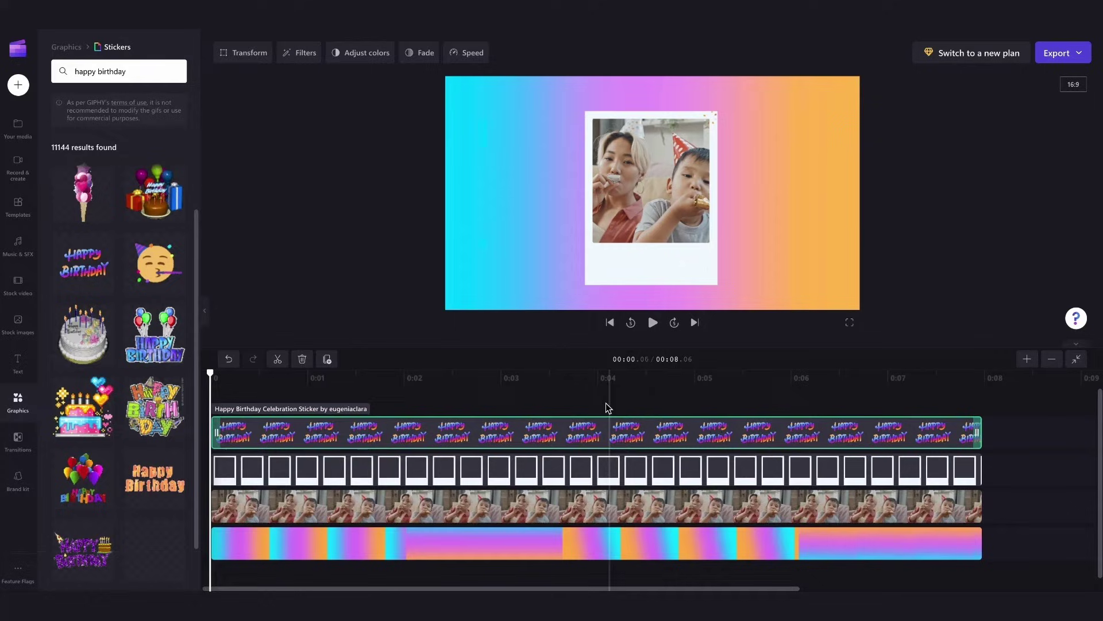
pyautogui.click(652, 190)
pyautogui.moveTo(856, 76); pyautogui.dragTo(588, 241)
pyautogui.moveTo(539, 271); pyautogui.dragTo(744, 248)
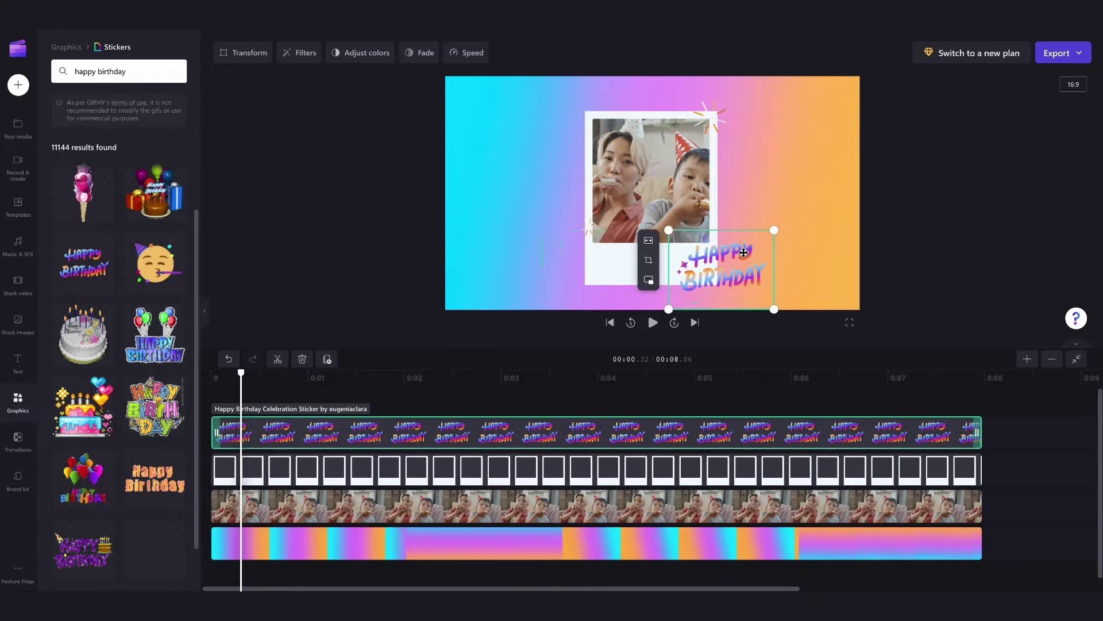
# Add a small pink heart sticker above the frame's top-left corner and play the card back
pyautogui.moveTo(153, 69); pyautogui.dragTo(48, 71)
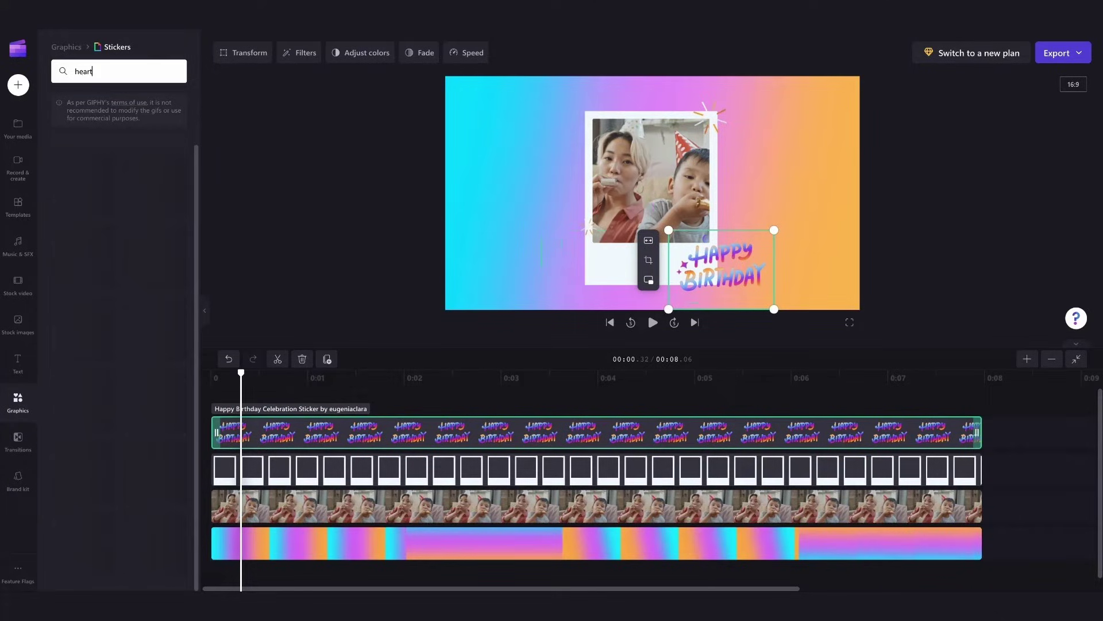
pyautogui.moveTo(75, 313); pyautogui.dragTo(216, 402)
pyautogui.moveTo(771, 86); pyautogui.dragTo(606, 240)
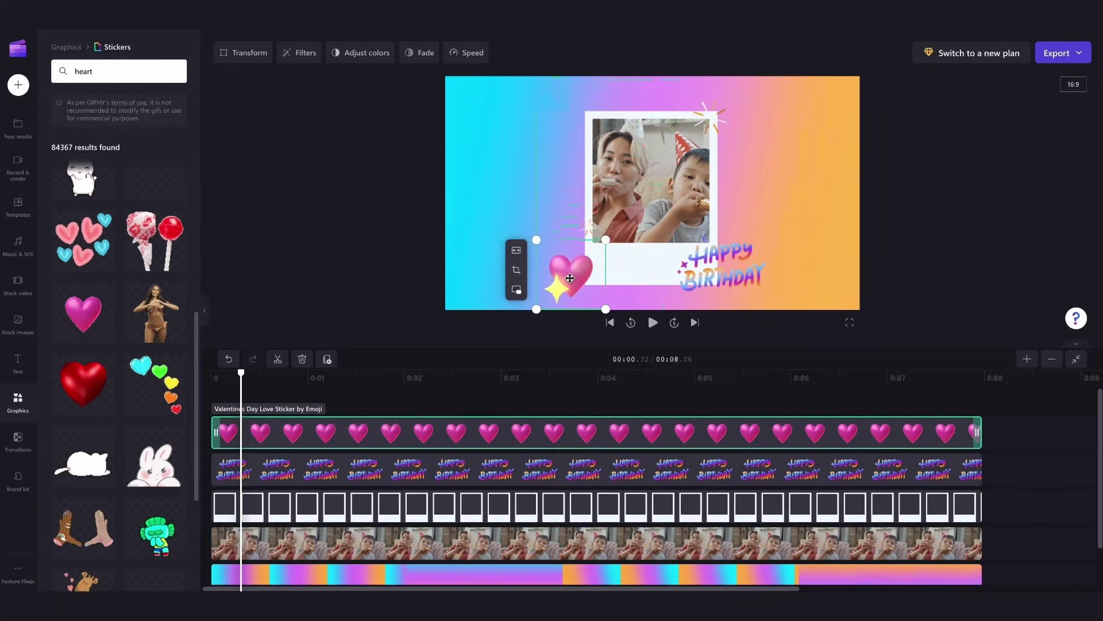
pyautogui.moveTo(569, 278); pyautogui.dragTo(584, 111)
pyautogui.click(652, 322)
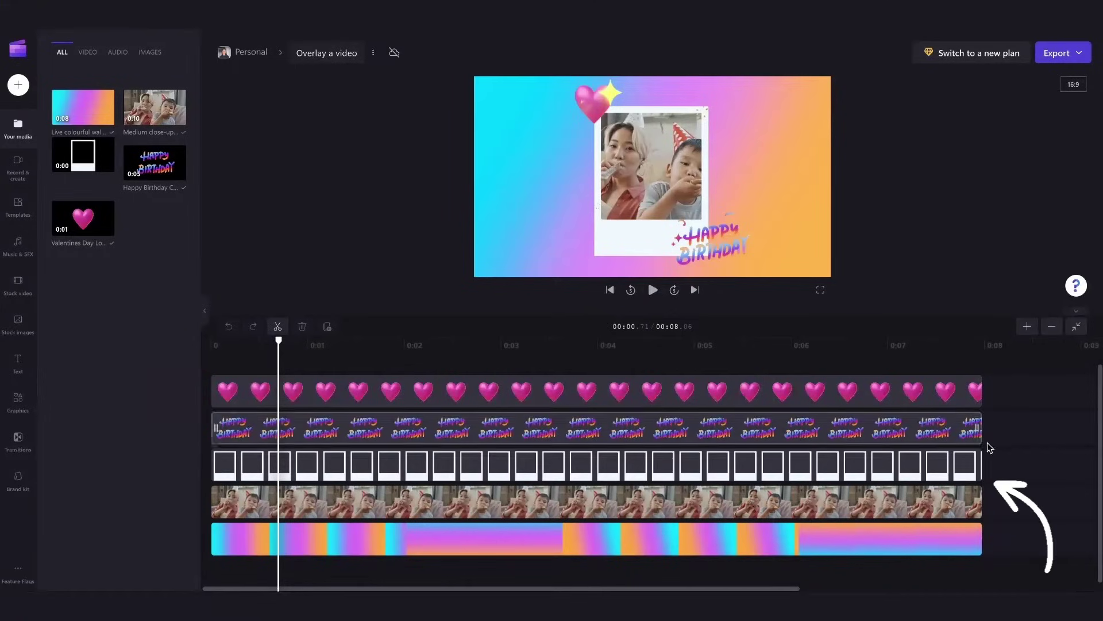
# Copy and paste the polaroid frame and birthday video clips, removing the gaps so the copies start at 0
pyautogui.moveTo(998, 446); pyautogui.dragTo(646, 514)
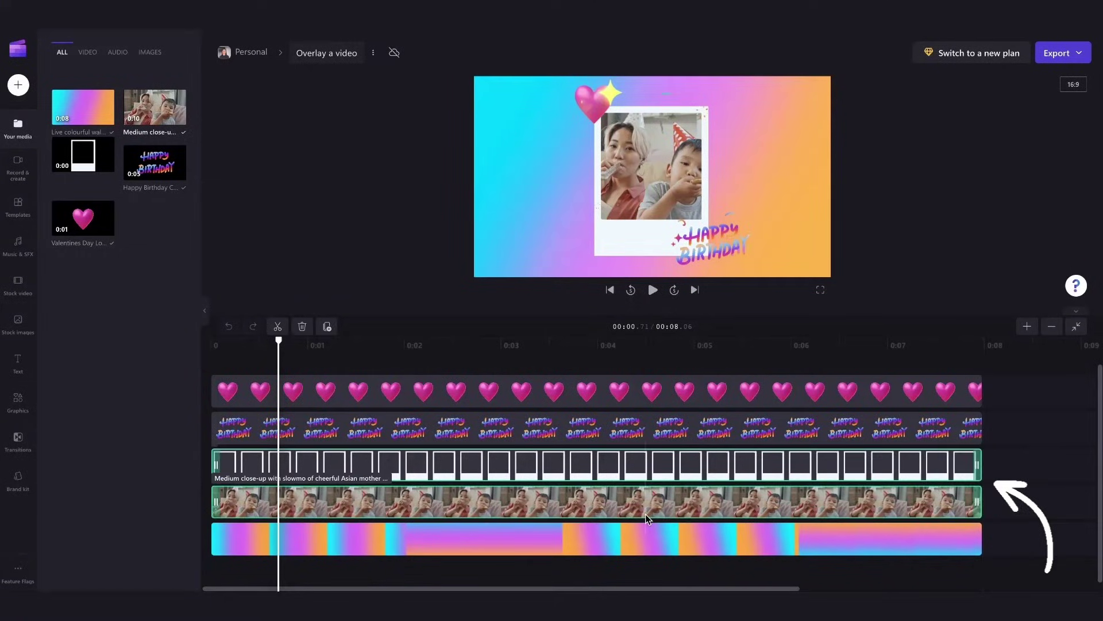
pyautogui.rightClick(679, 485)
pyautogui.click(713, 500)
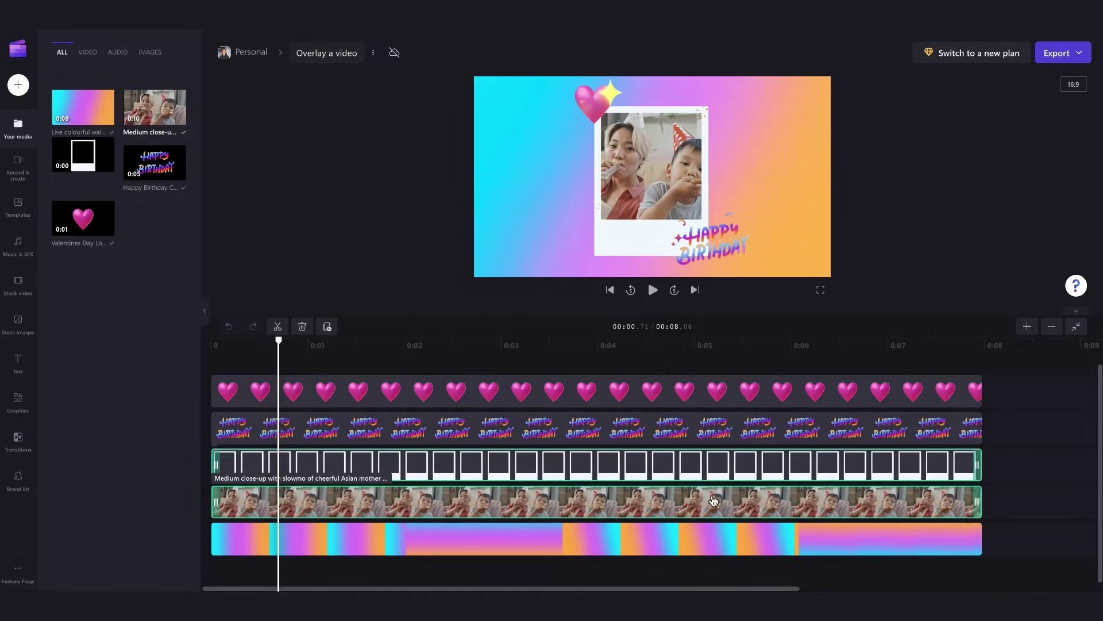
pyautogui.rightClick(713, 500)
pyautogui.click(755, 396)
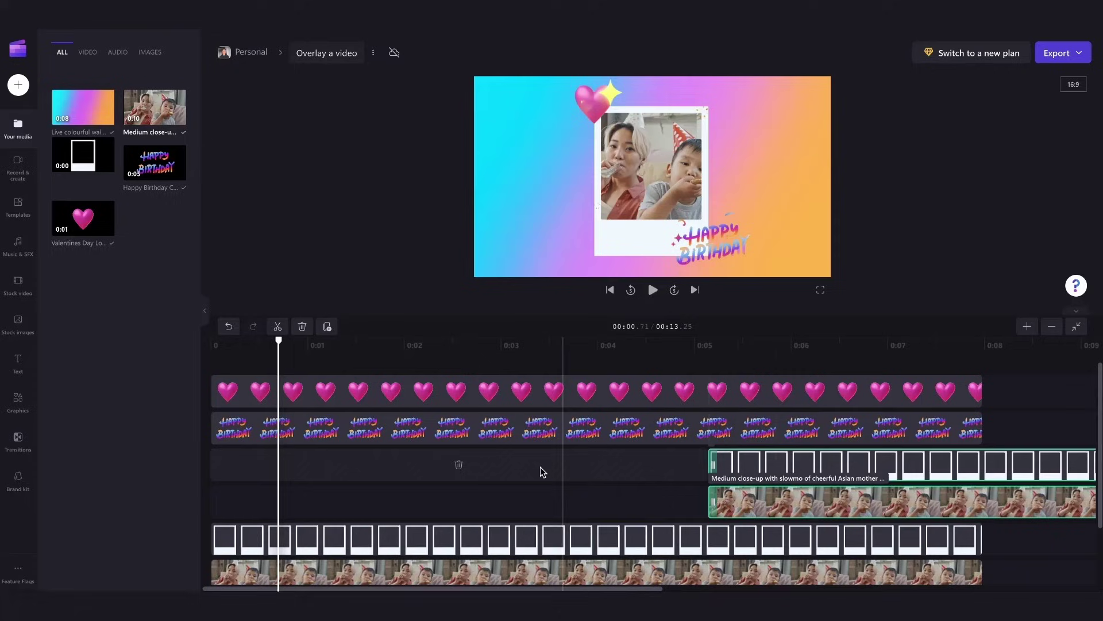
pyautogui.click(459, 464)
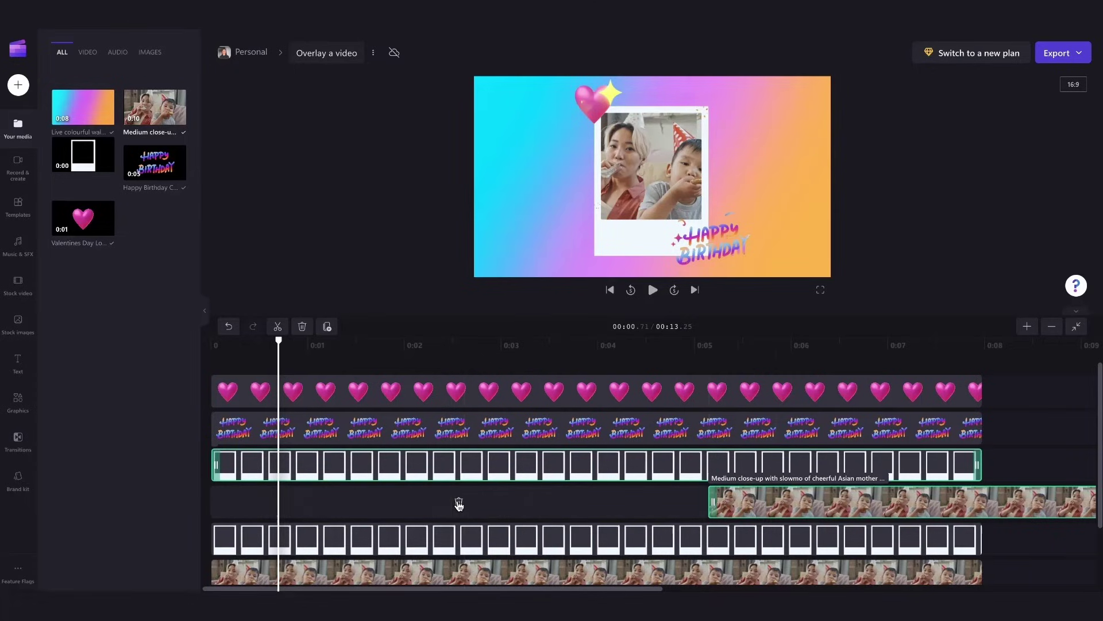
pyautogui.click(459, 504)
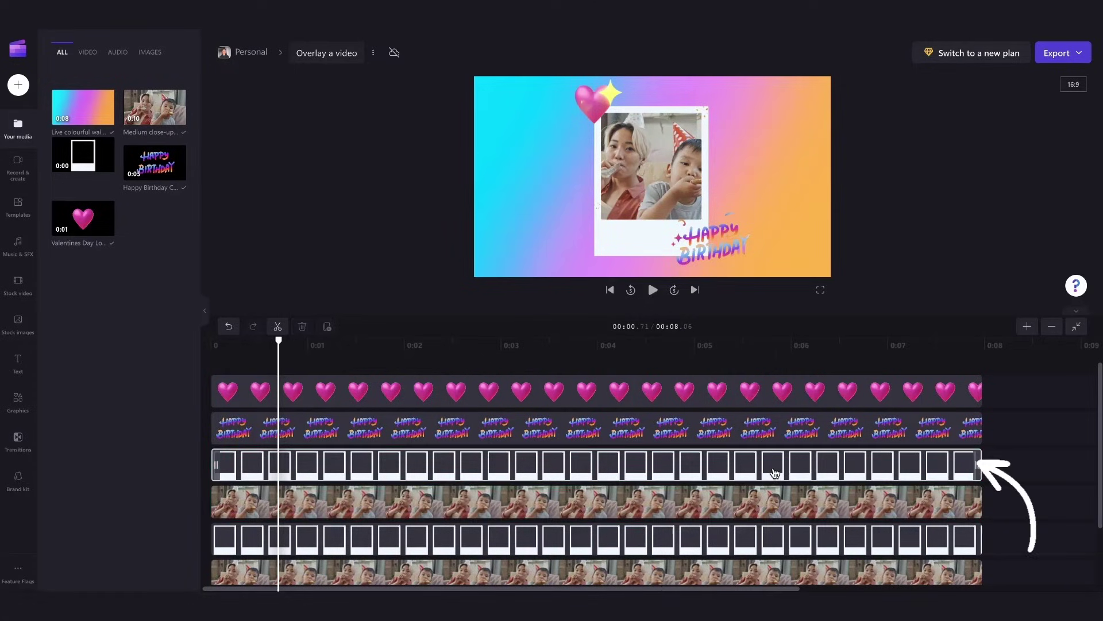
# Move one polaroid frame and its birthday video left, and the other pair right
pyautogui.click(775, 473)
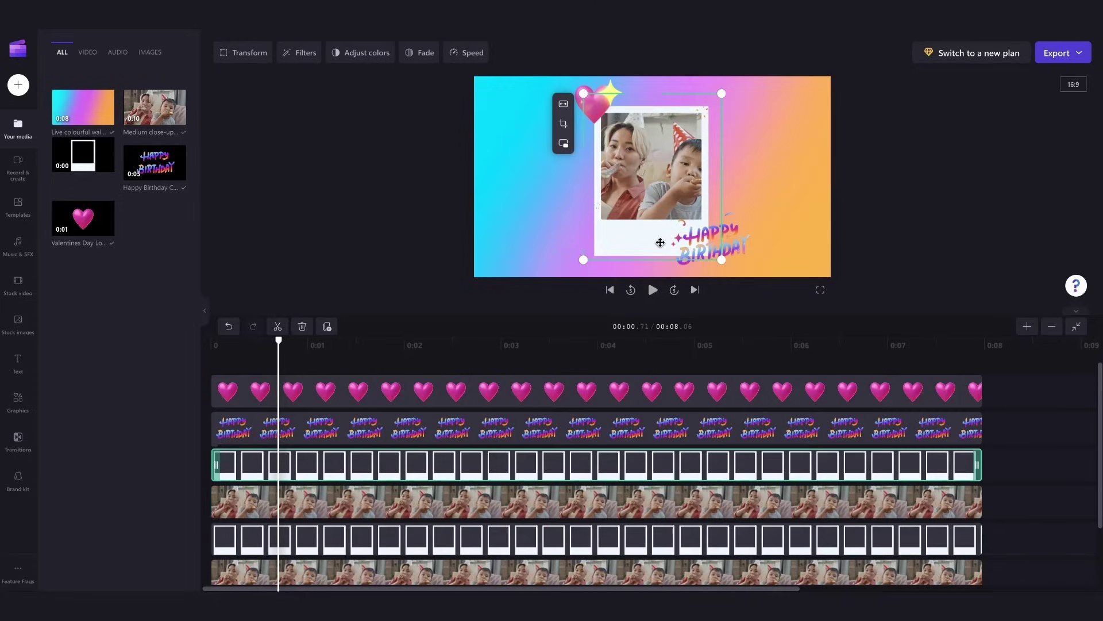
pyautogui.moveTo(658, 239); pyautogui.dragTo(591, 243)
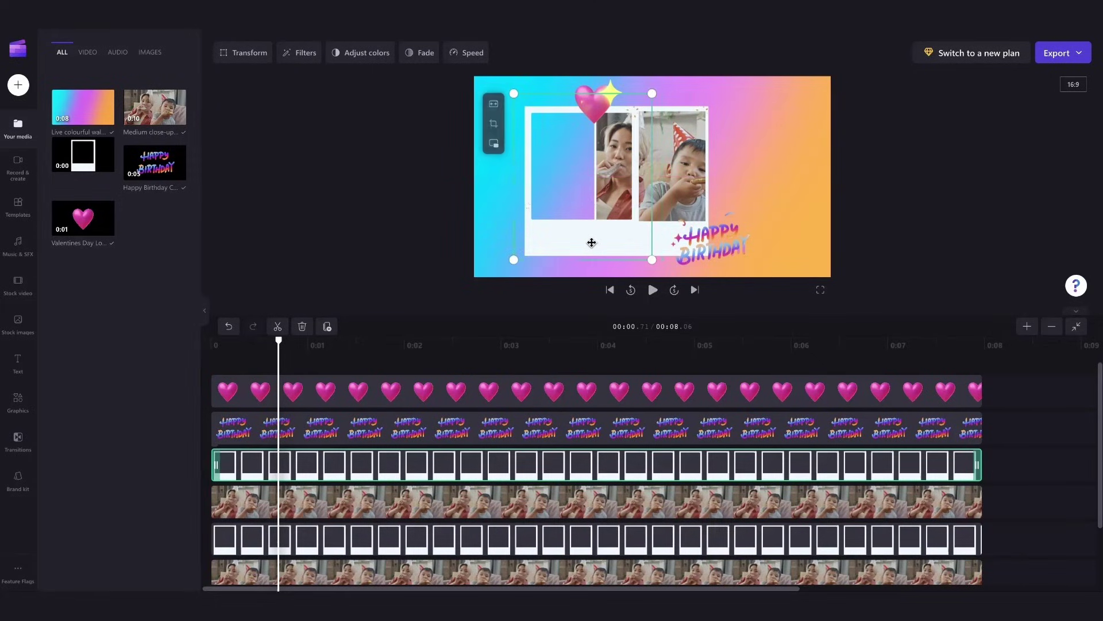
pyautogui.click(586, 534)
pyautogui.moveTo(663, 234); pyautogui.dragTo(739, 232)
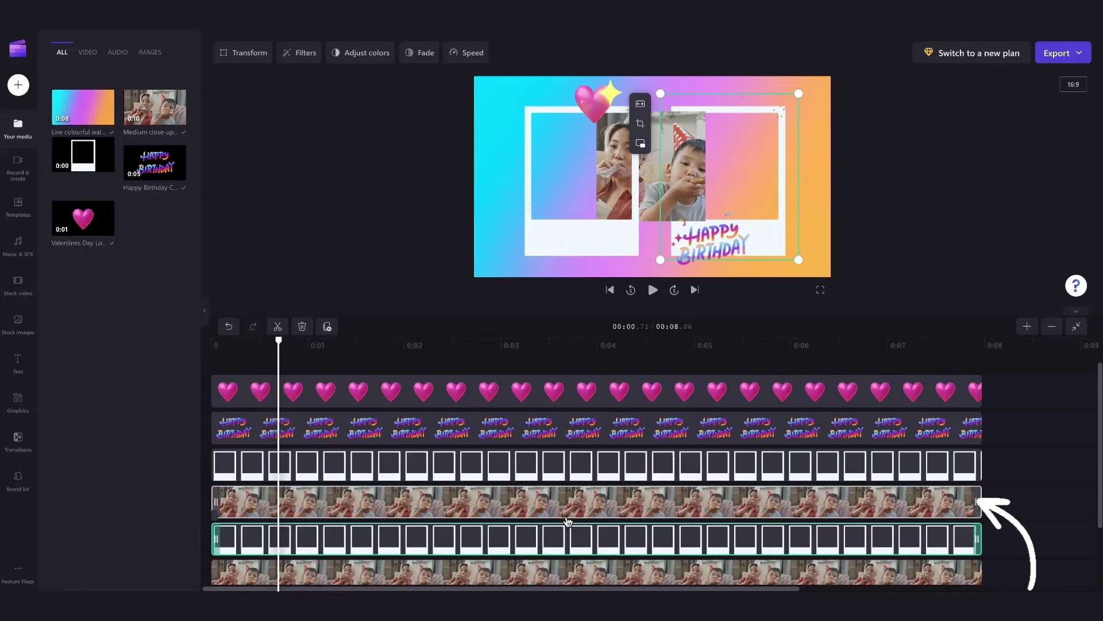
pyautogui.click(567, 514)
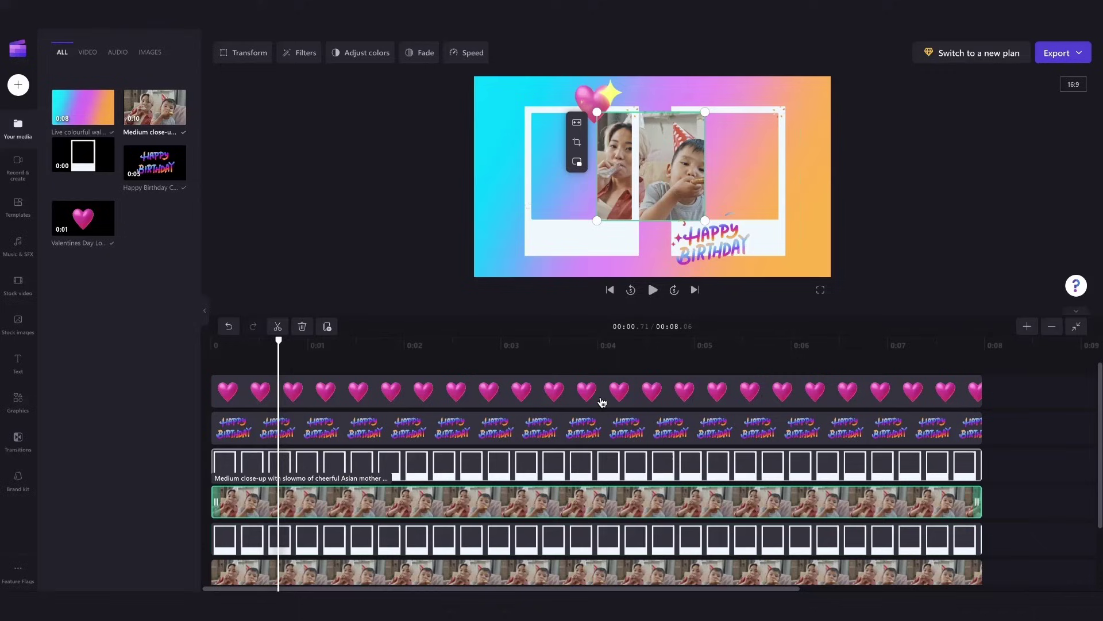
pyautogui.moveTo(671, 196); pyautogui.dragTo(603, 195)
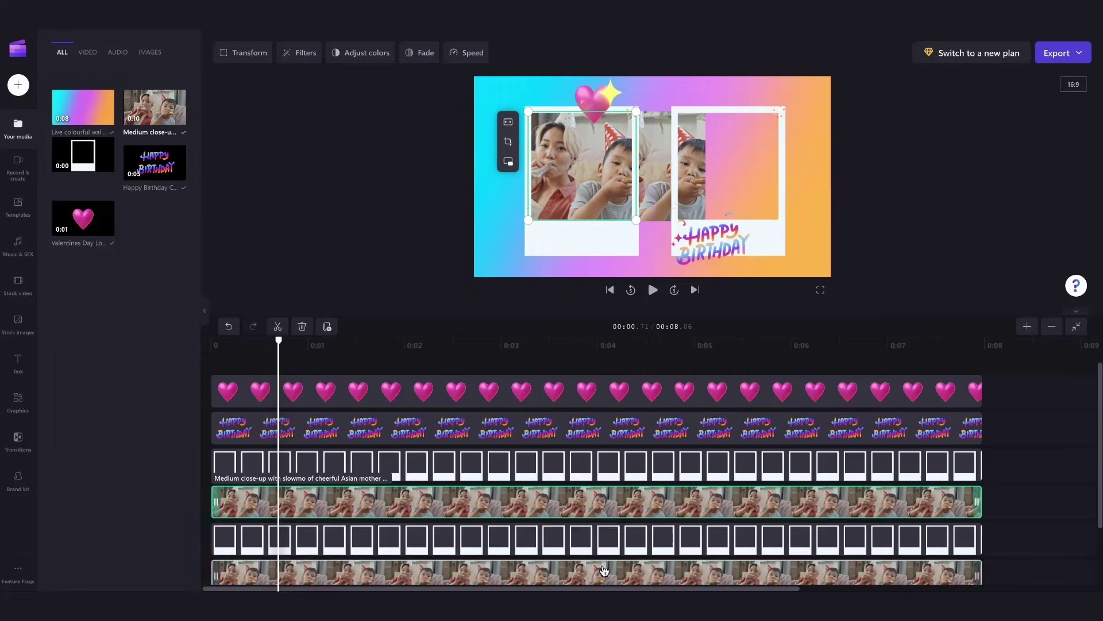
pyautogui.click(662, 173)
pyautogui.moveTo(662, 173); pyautogui.dragTo(737, 172)
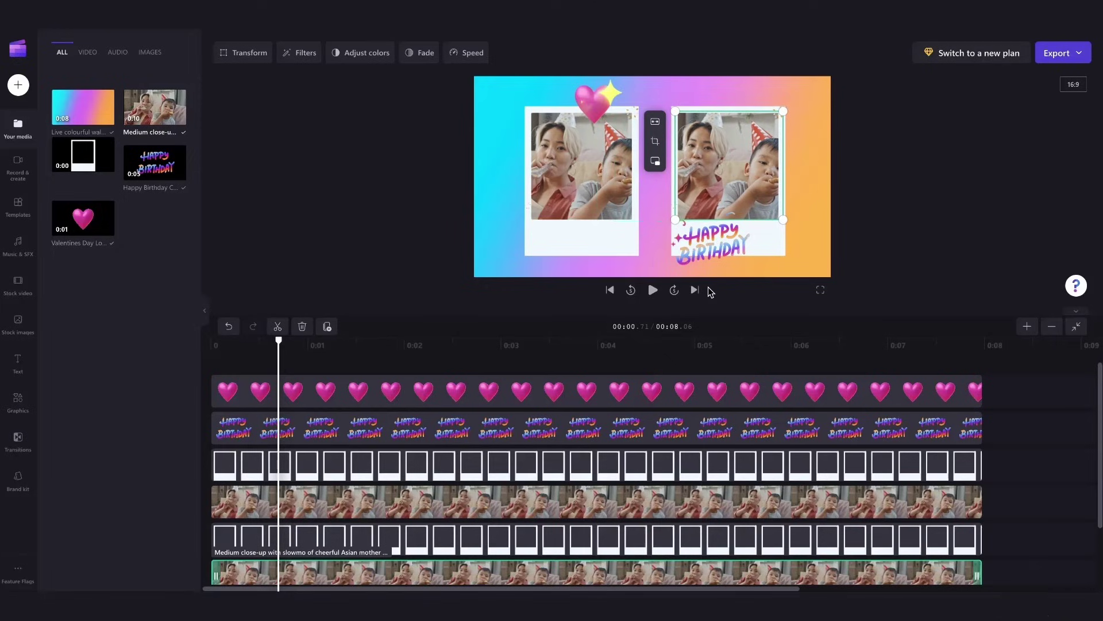
# Move the Happy Birthday sticker to the right frame's corner and the heart to the top-left
pyautogui.click(704, 428)
pyautogui.moveTo(713, 244); pyautogui.dragTo(776, 244)
pyautogui.click(668, 373)
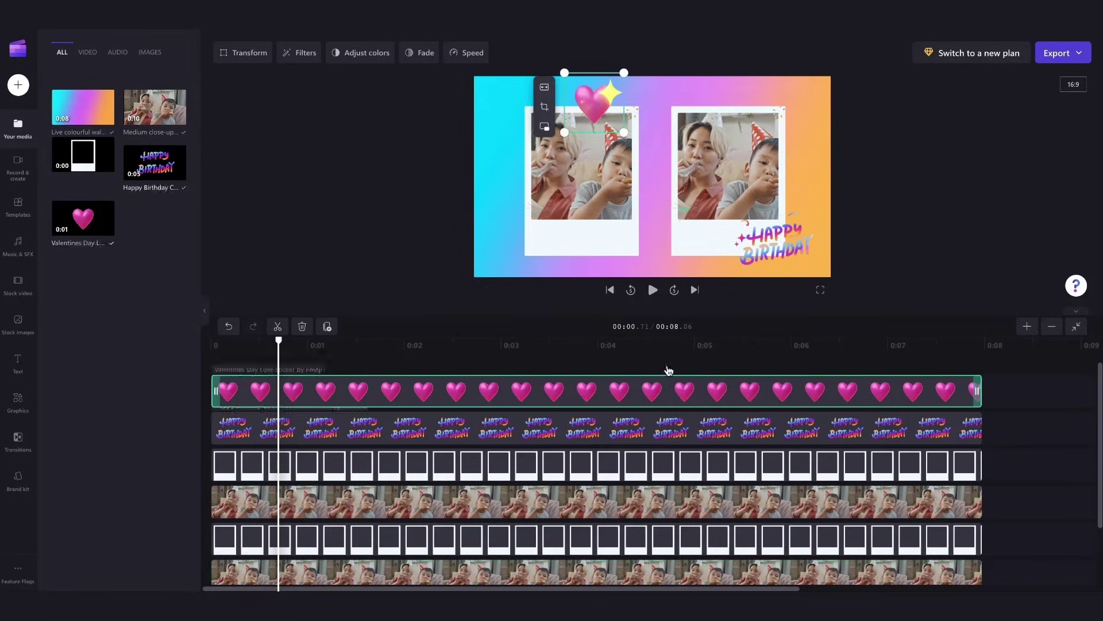
pyautogui.moveTo(596, 89); pyautogui.dragTo(527, 90)
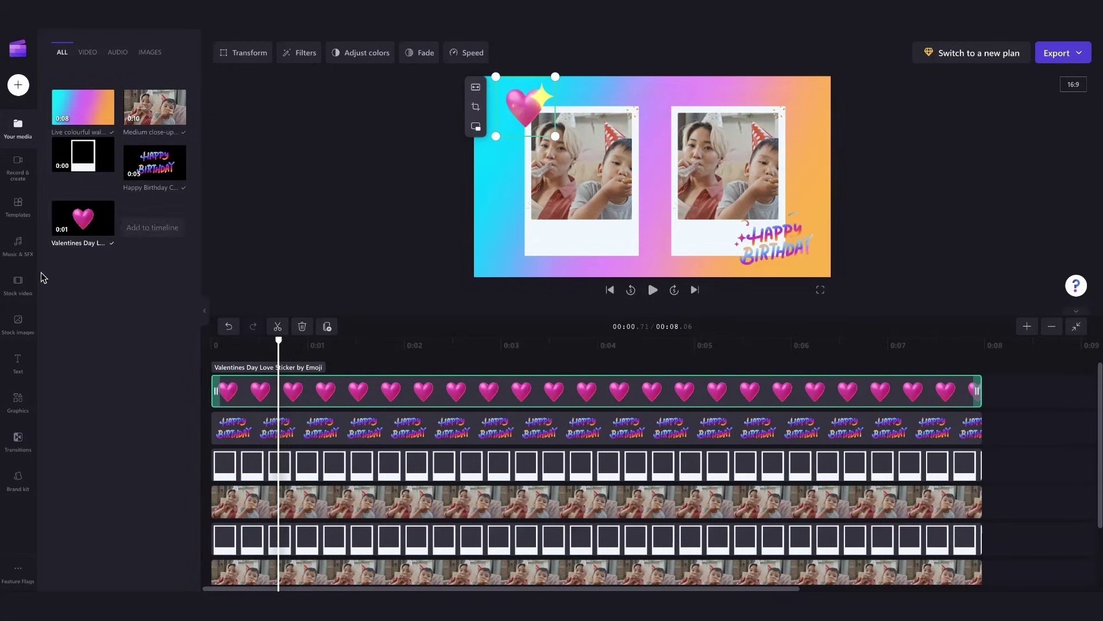
# Replace the left frame's video with the Events and holidays sparkler stock clip, then replay the card from the start
pyautogui.click(16, 297)
pyautogui.click(167, 324)
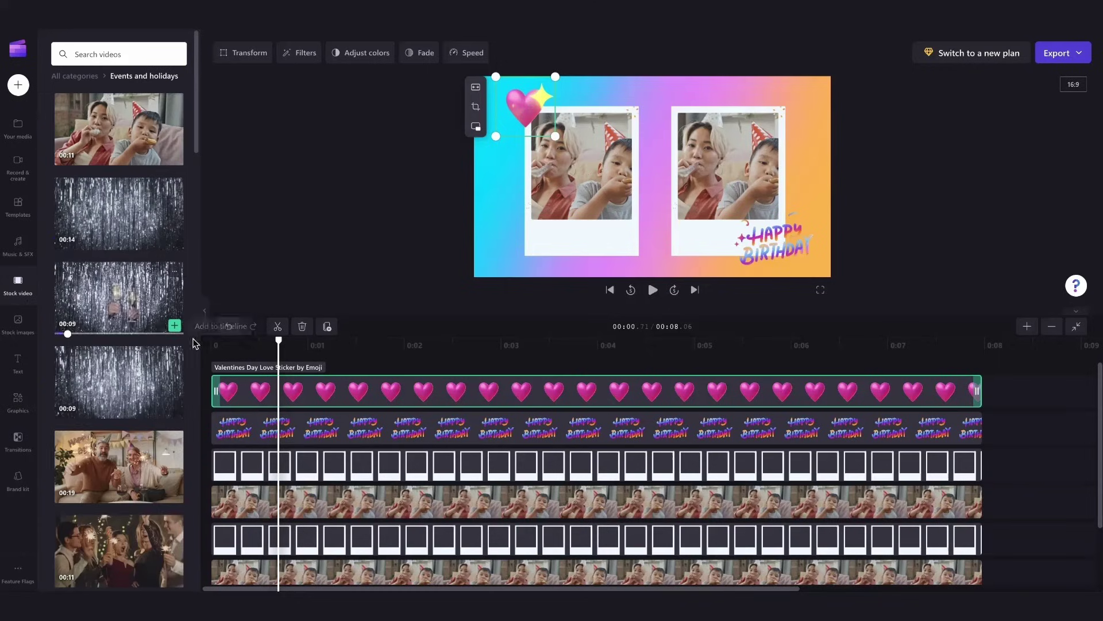
pyautogui.scroll(-2, 196, 348)
pyautogui.moveTo(156, 321)
pyautogui.moveTo(133, 328); pyautogui.dragTo(275, 527)
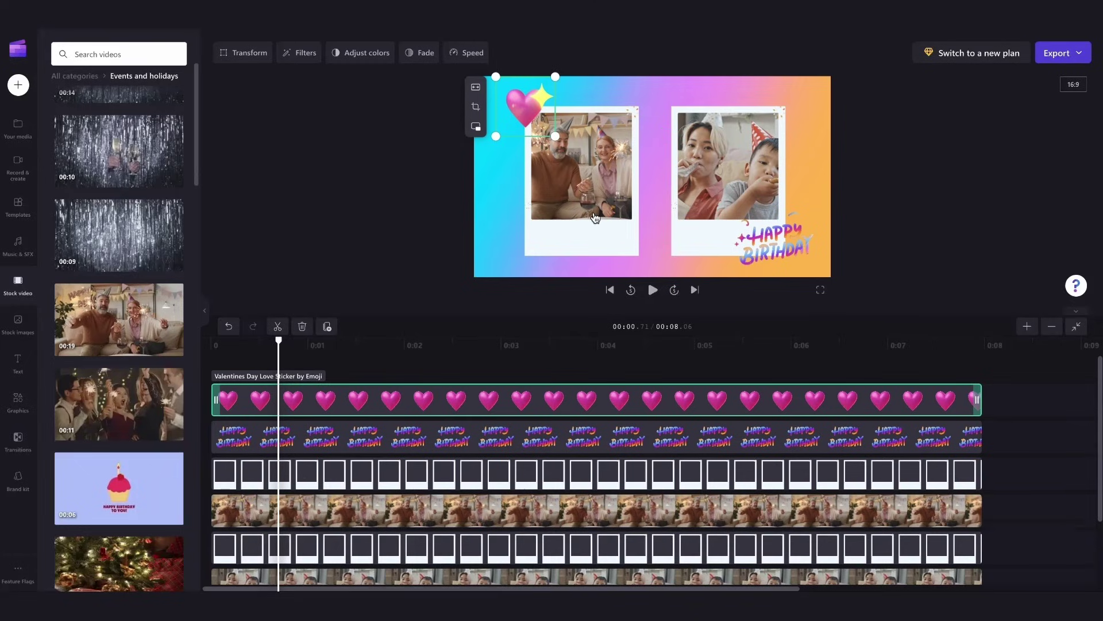
pyautogui.click(612, 291)
pyautogui.click(654, 291)
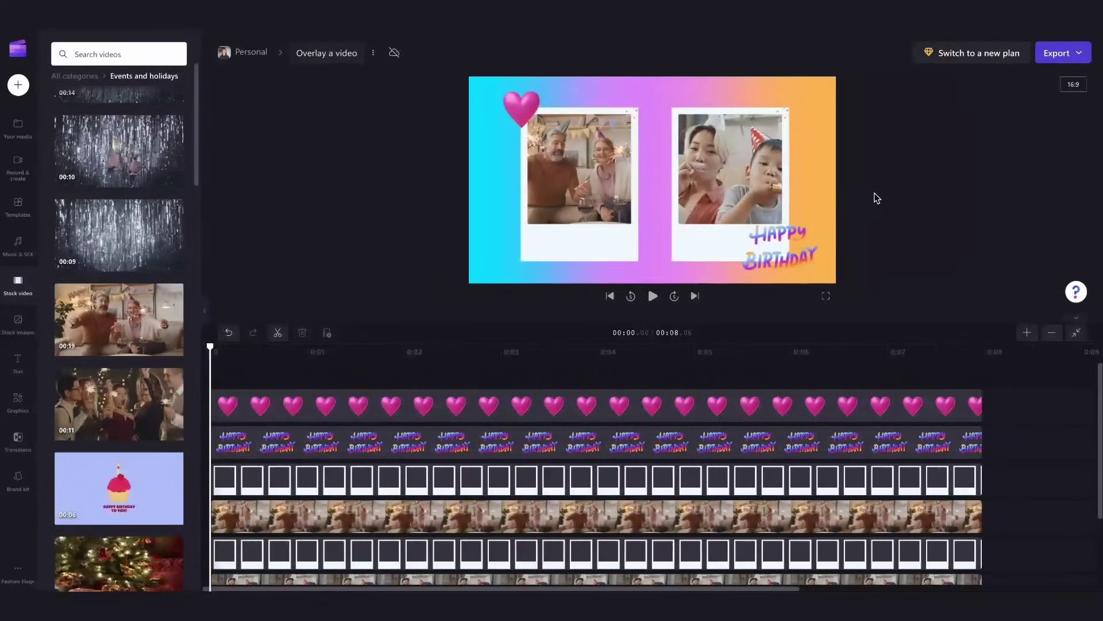
# Export the card at 1080p
pyautogui.click(1061, 56)
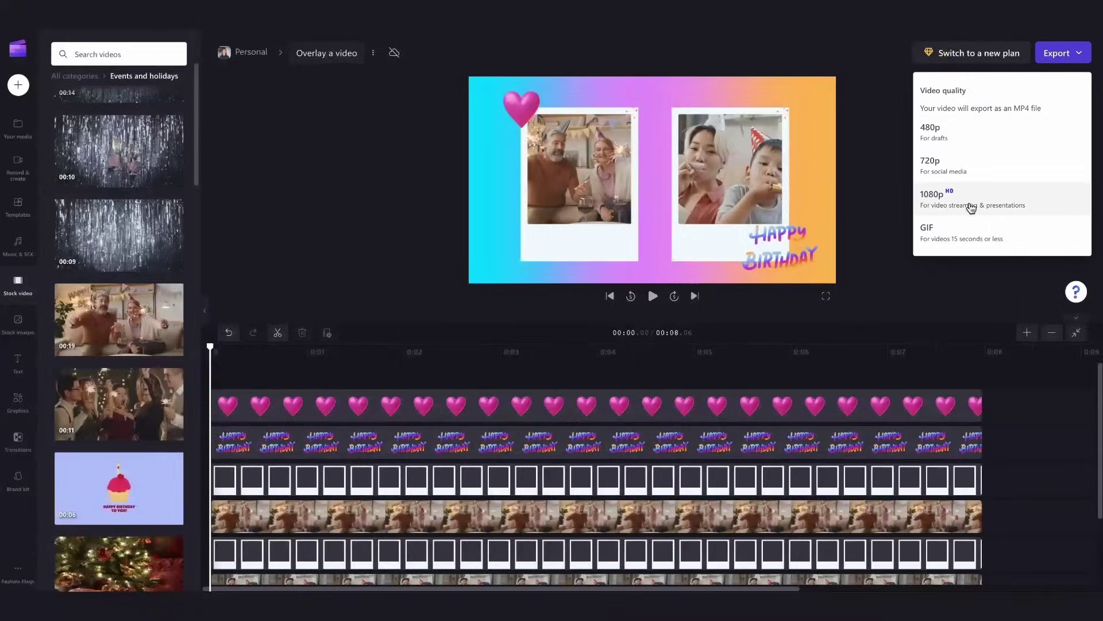
pyautogui.click(969, 201)
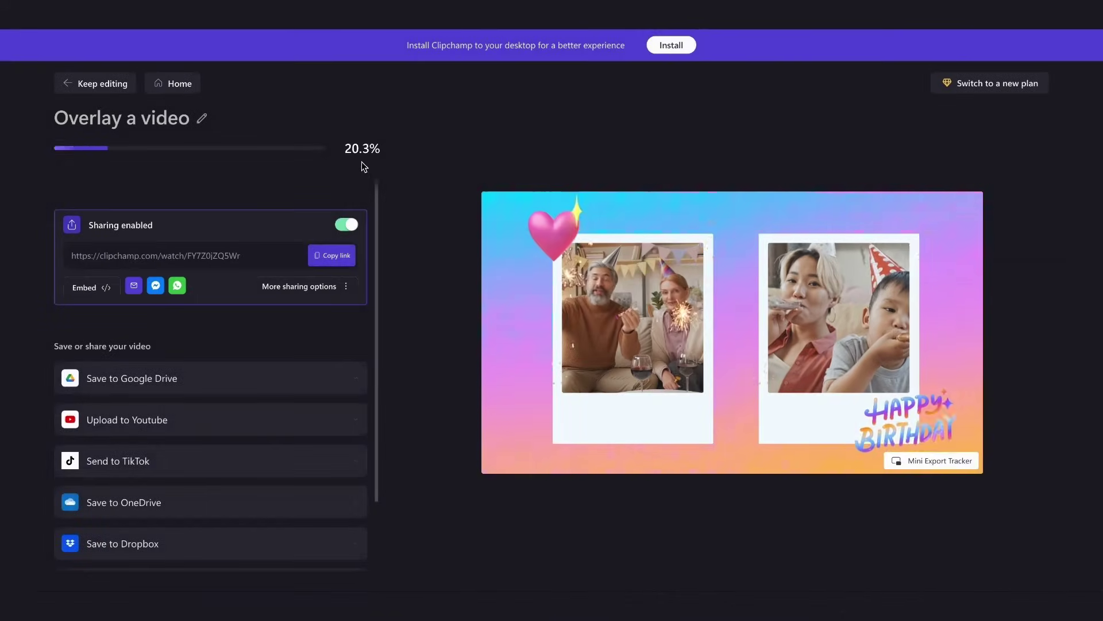